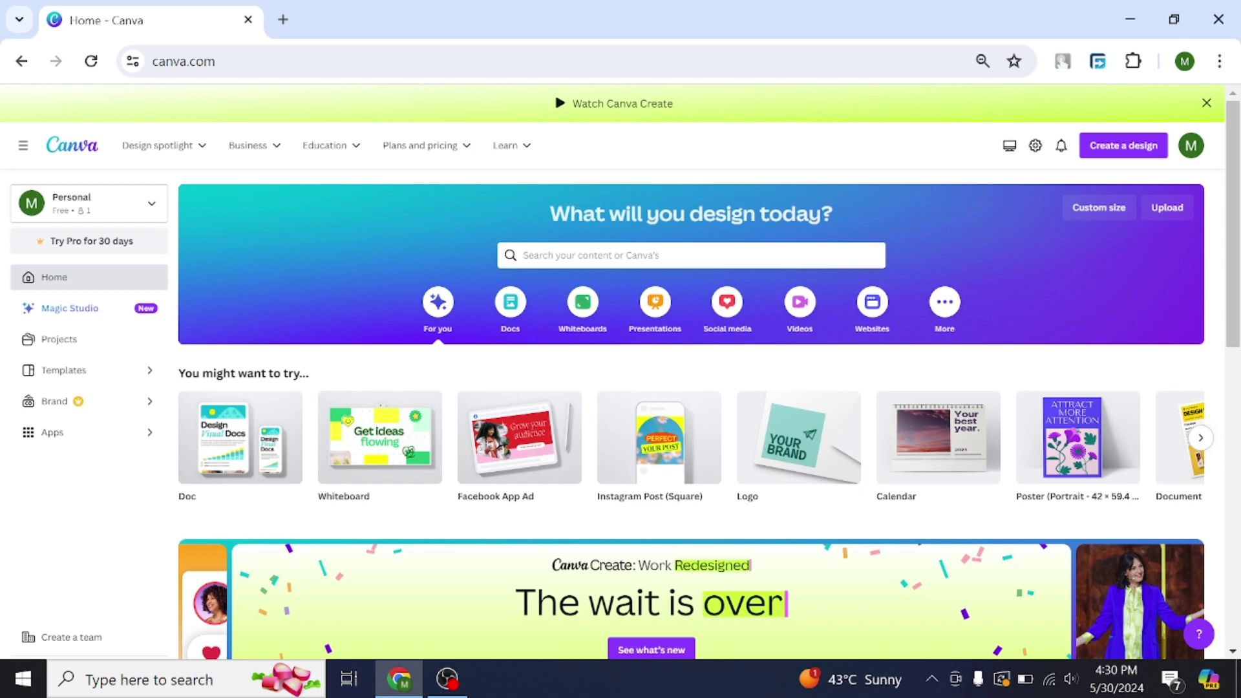
pyautogui.scroll(-1, 569, 553)
pyautogui.scroll(-5, 569, 553)
pyautogui.scroll(-5, 638, 517)
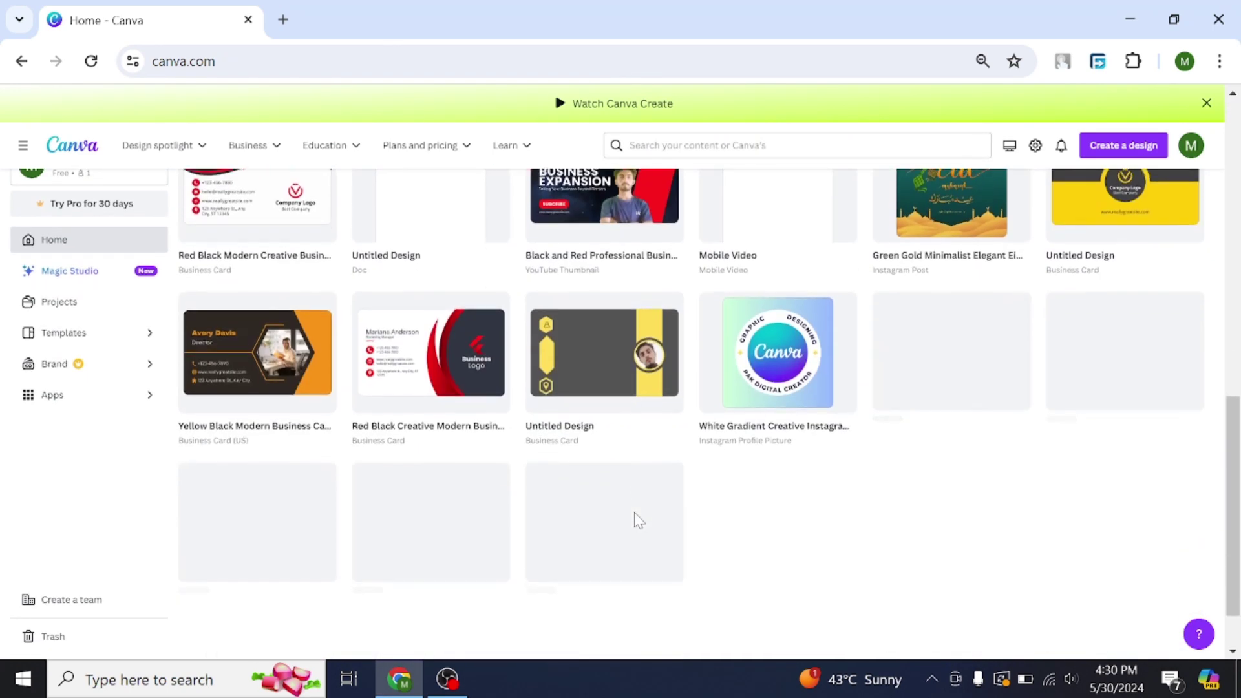
pyautogui.scroll(7, 638, 520)
pyautogui.scroll(-6, 637, 519)
pyautogui.scroll(-2, 637, 519)
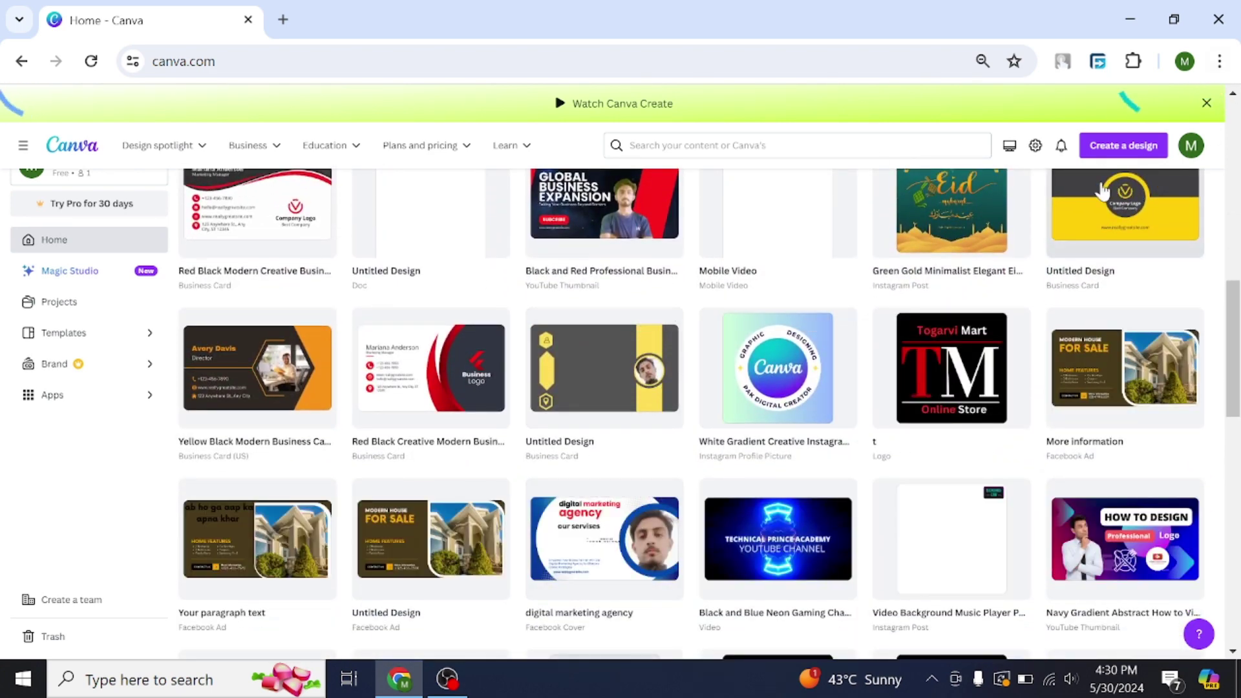
# Create a blank custom-size design of 780 × 780 px and add a text box to its page.
pyautogui.click(1114, 149)
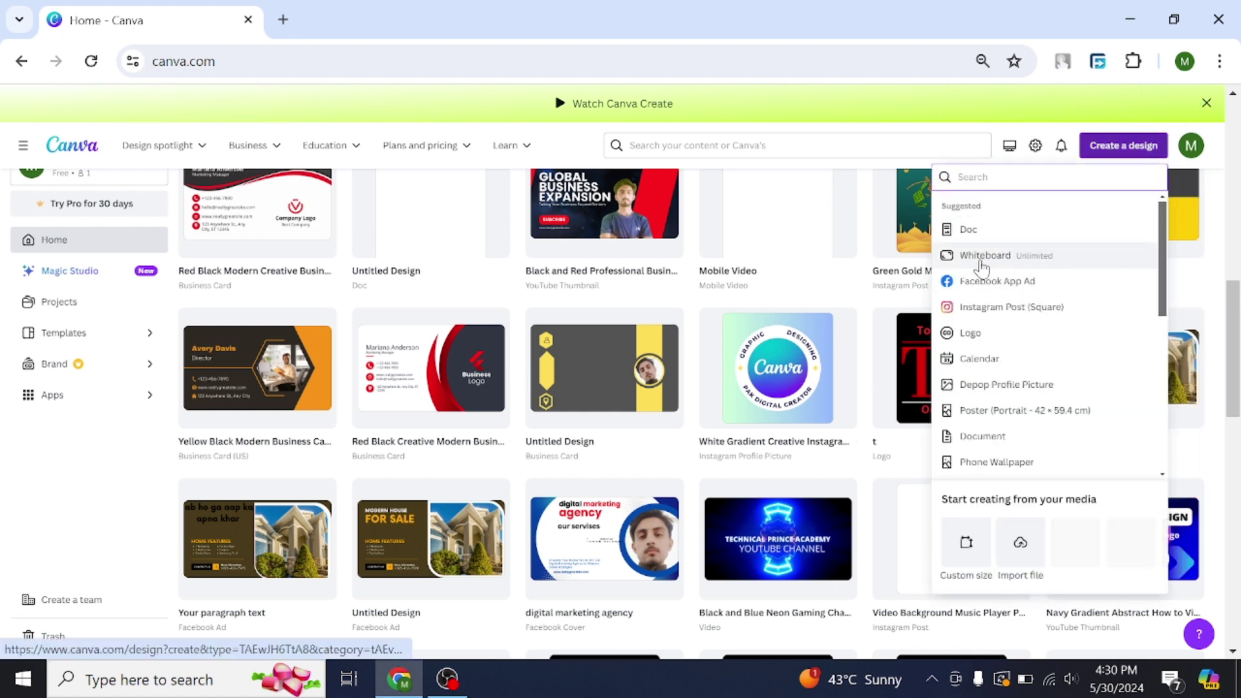
pyautogui.click(985, 577)
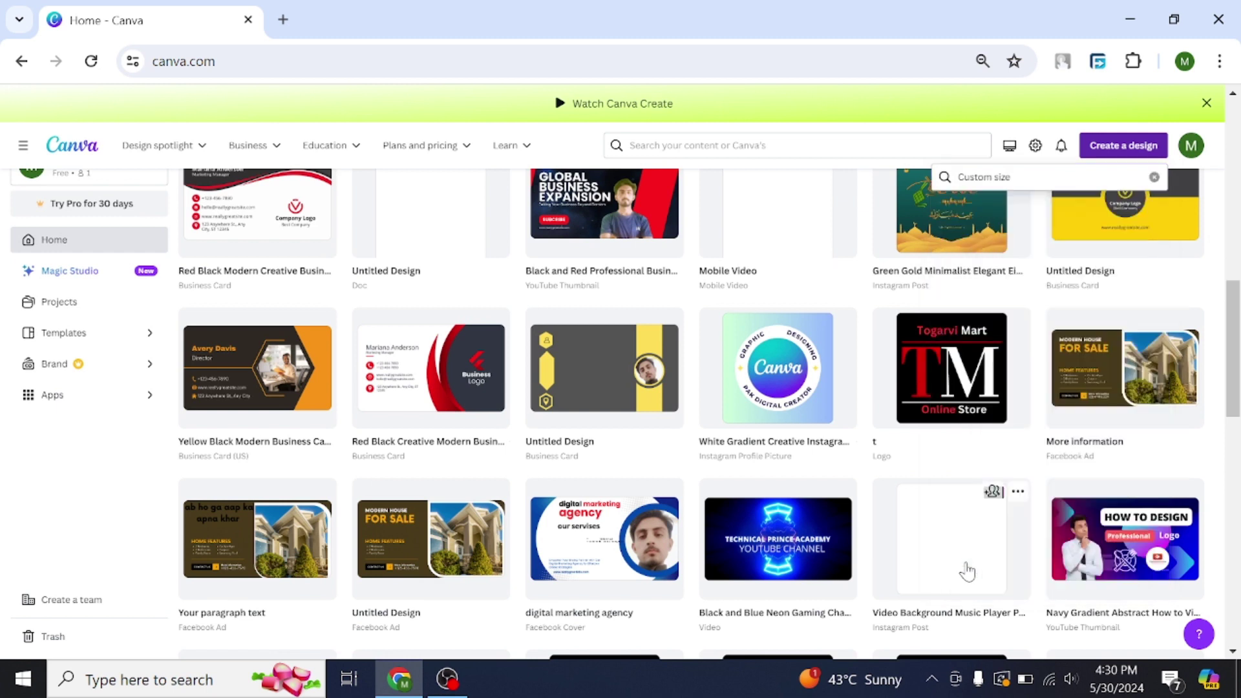
pyautogui.write('780')
pyautogui.press('Tab')
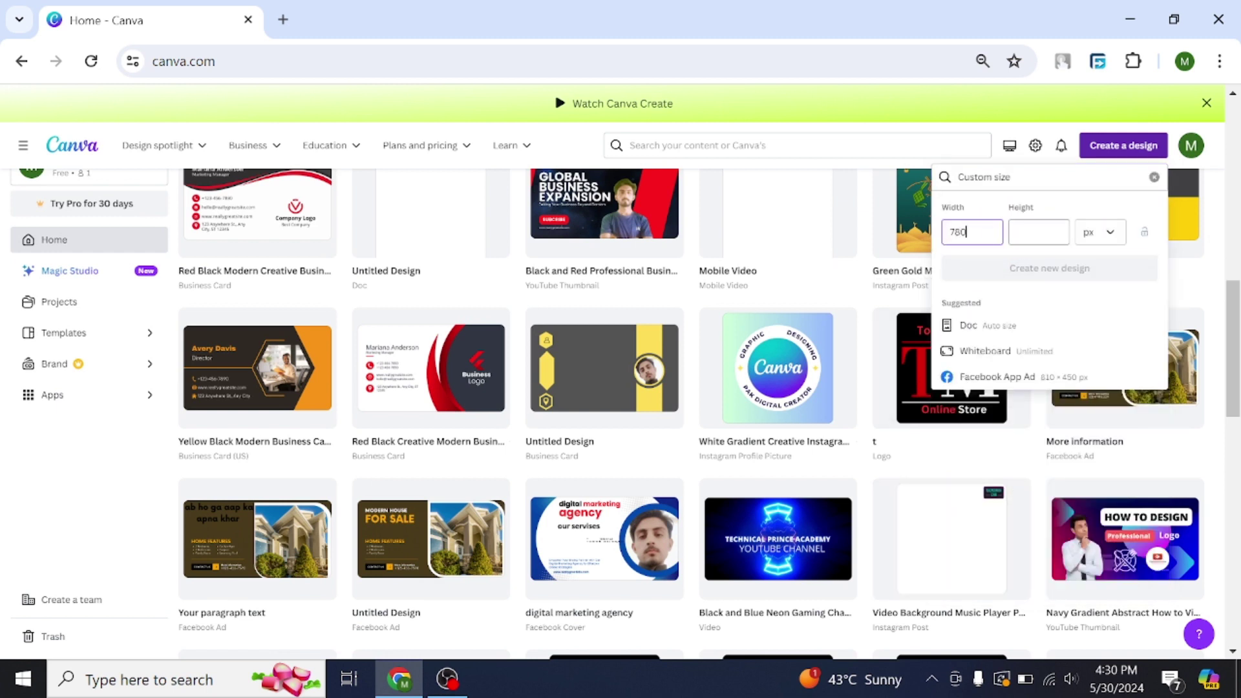
pyautogui.write('780')
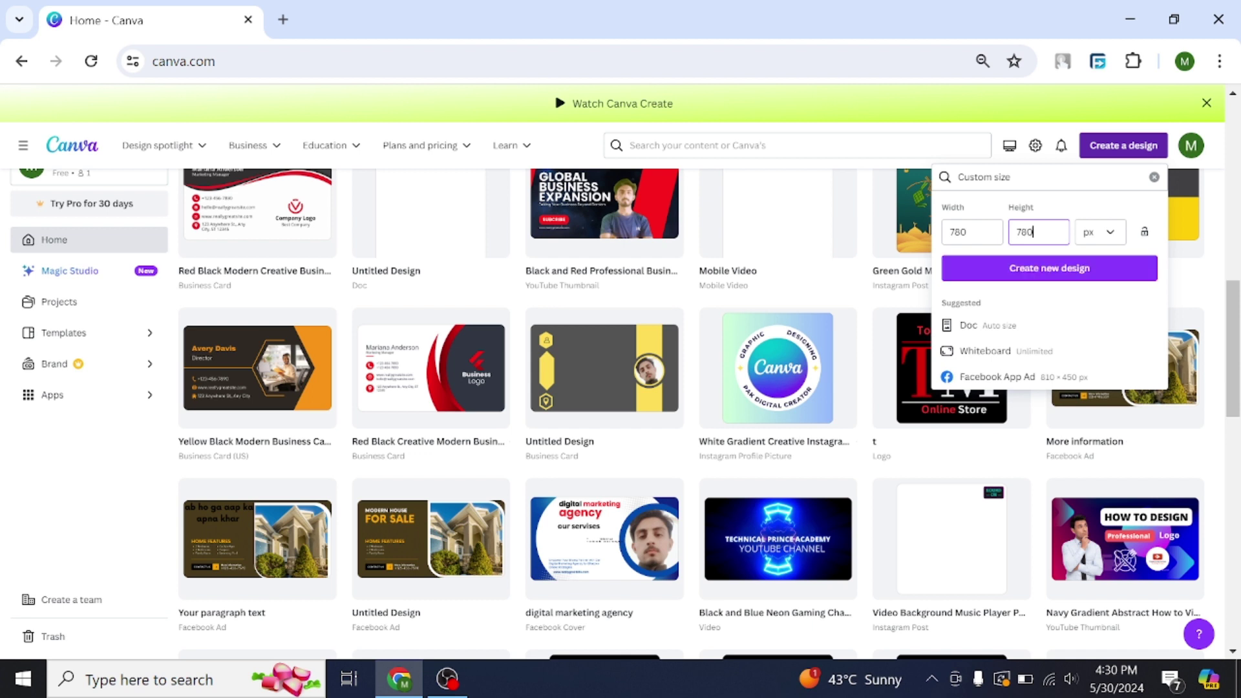
pyautogui.click(1053, 270)
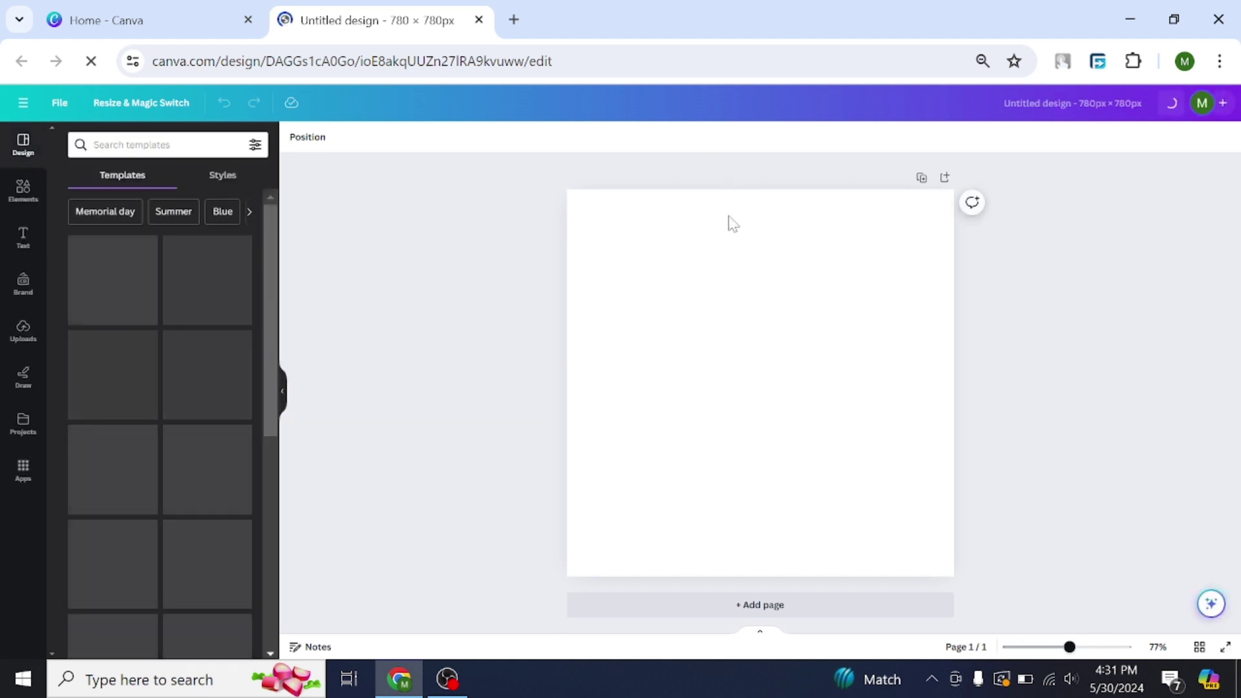
pyautogui.click(23, 244)
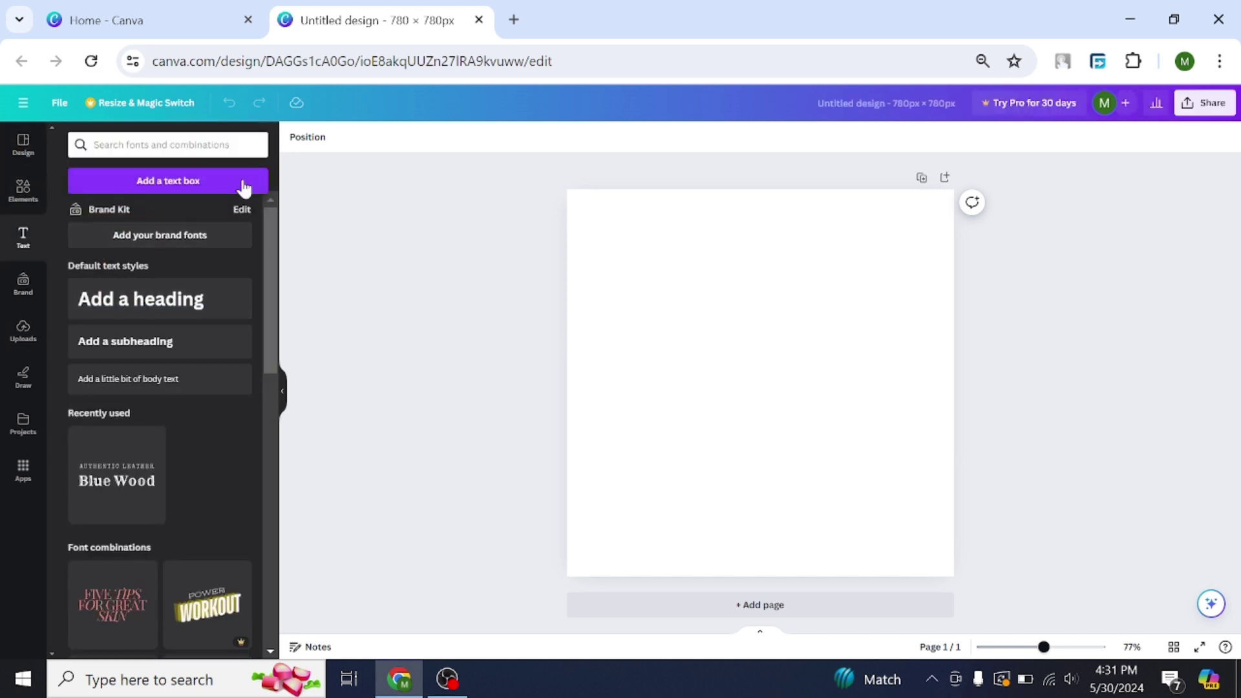
pyautogui.click(219, 188)
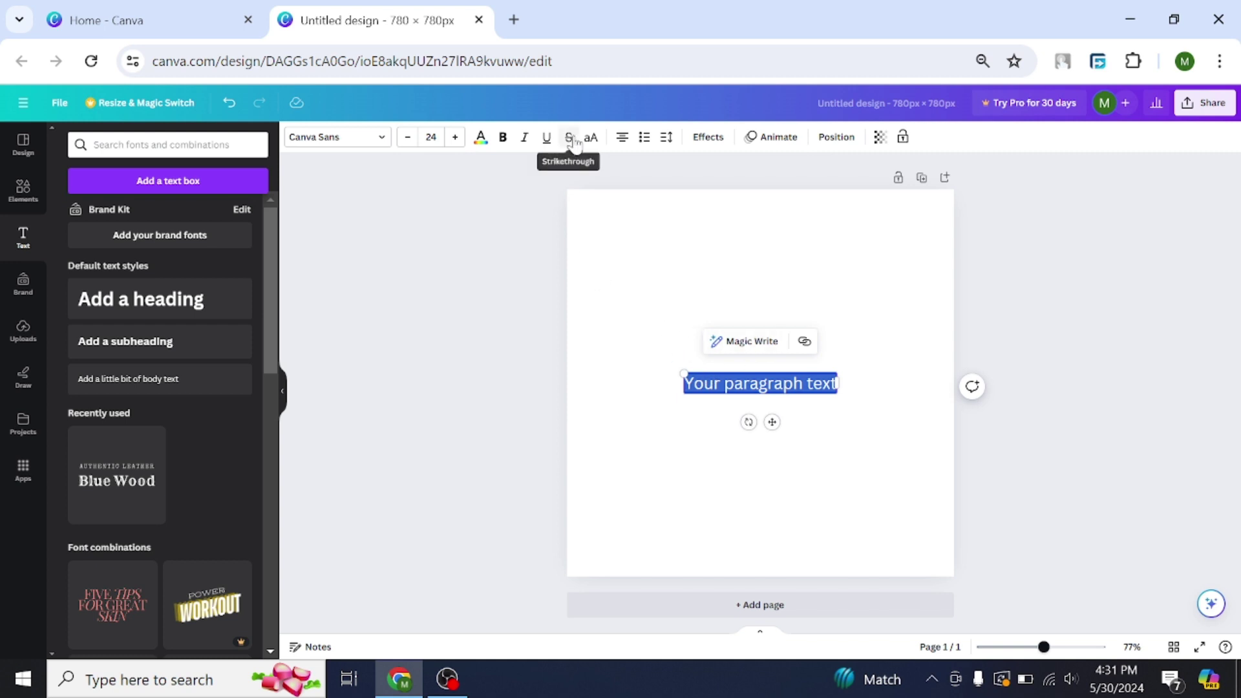
# Search Google for "urdu input tools" in a new browser tab and open the Urdu page for trying Google Input Tools online.
pyautogui.click(512, 20)
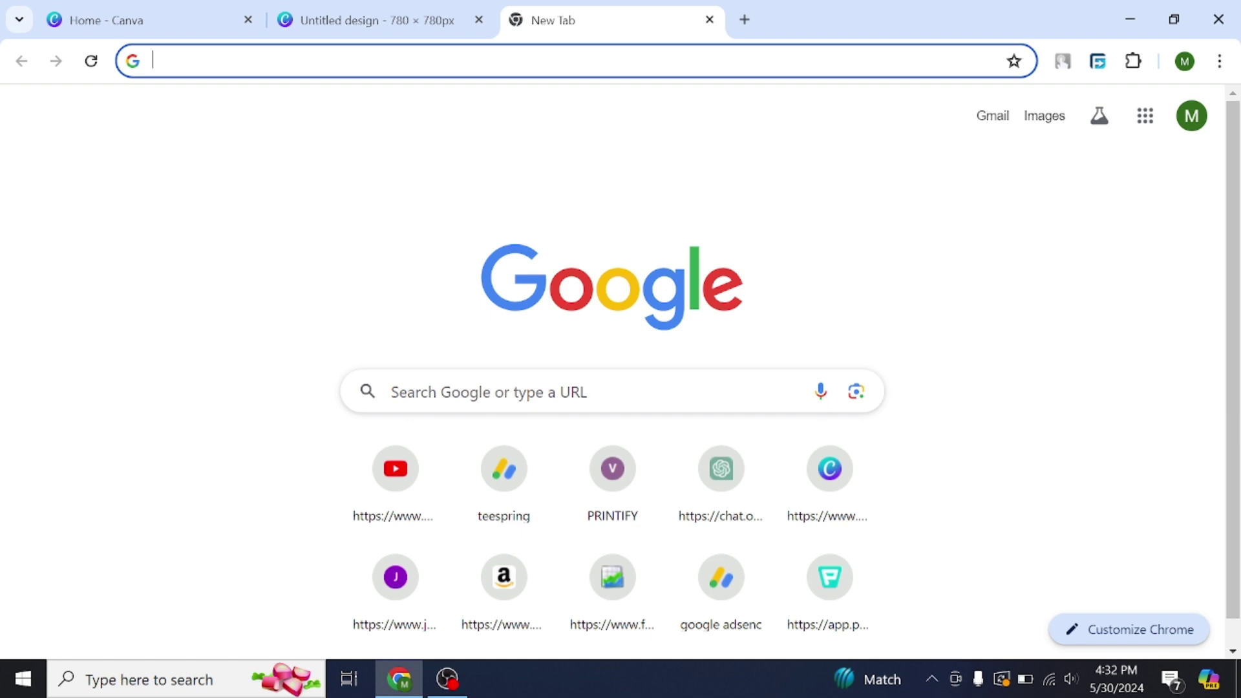
pyautogui.write('ur')
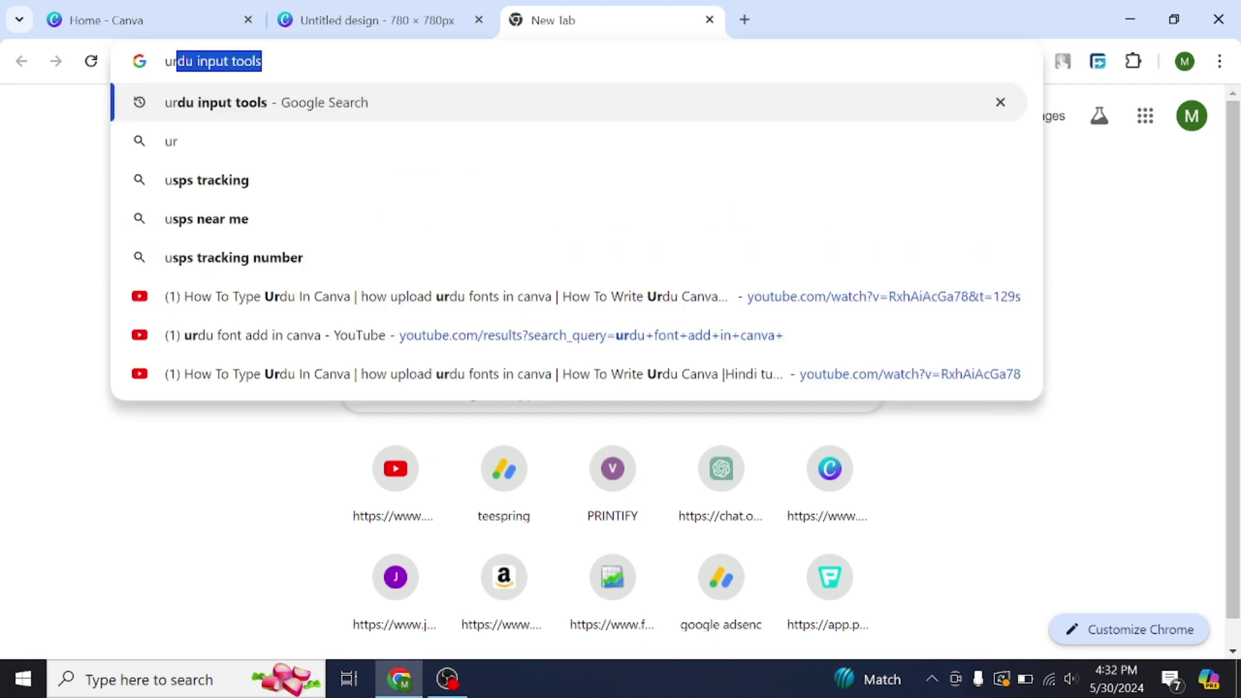
pyautogui.write('du input')
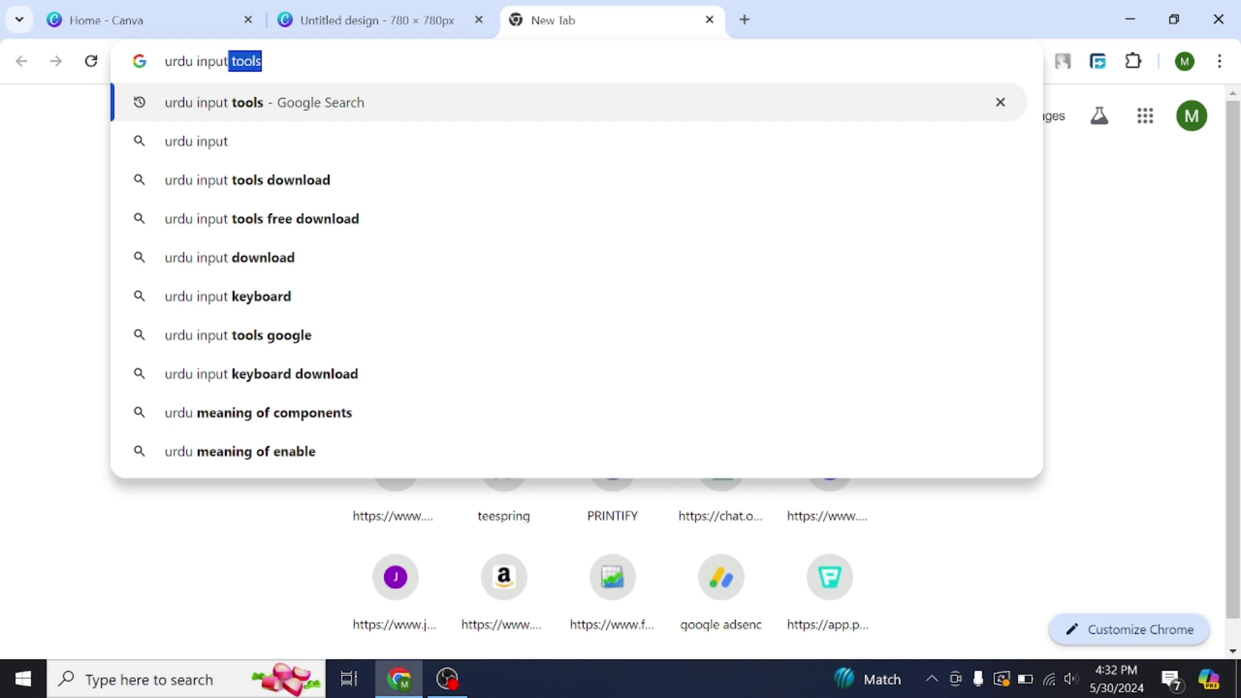
pyautogui.write(' tools')
pyautogui.press('Return')
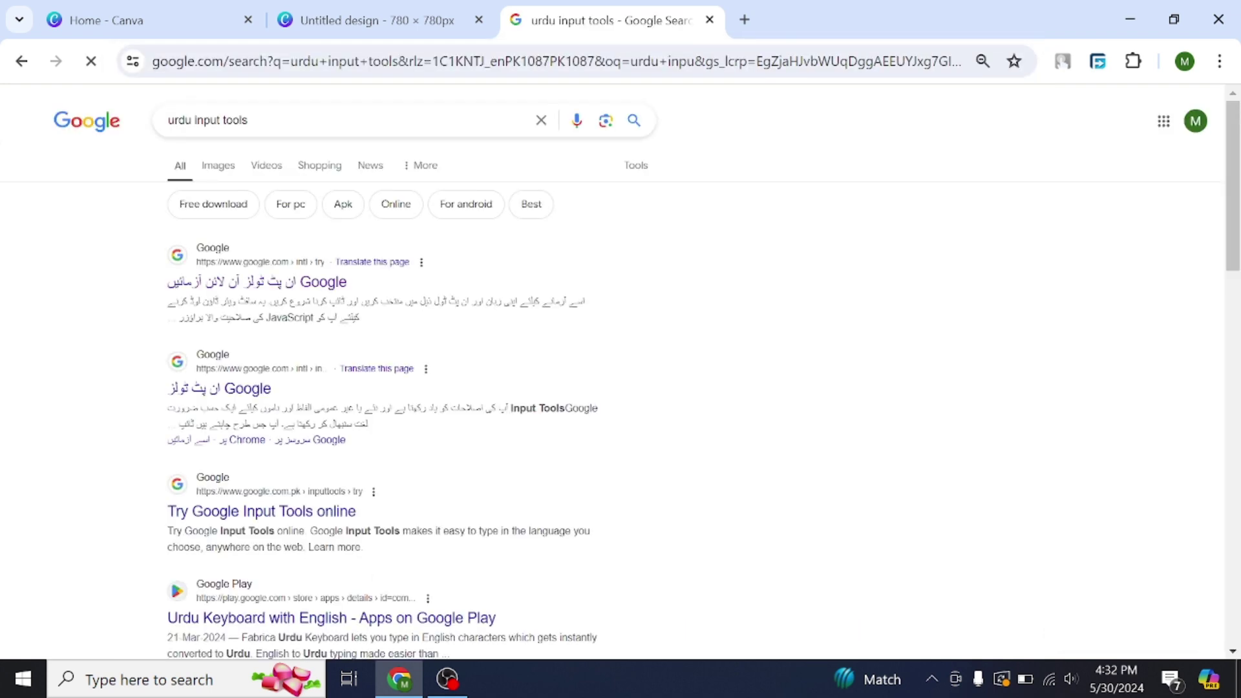
pyautogui.hotkey('ctrl', '+')
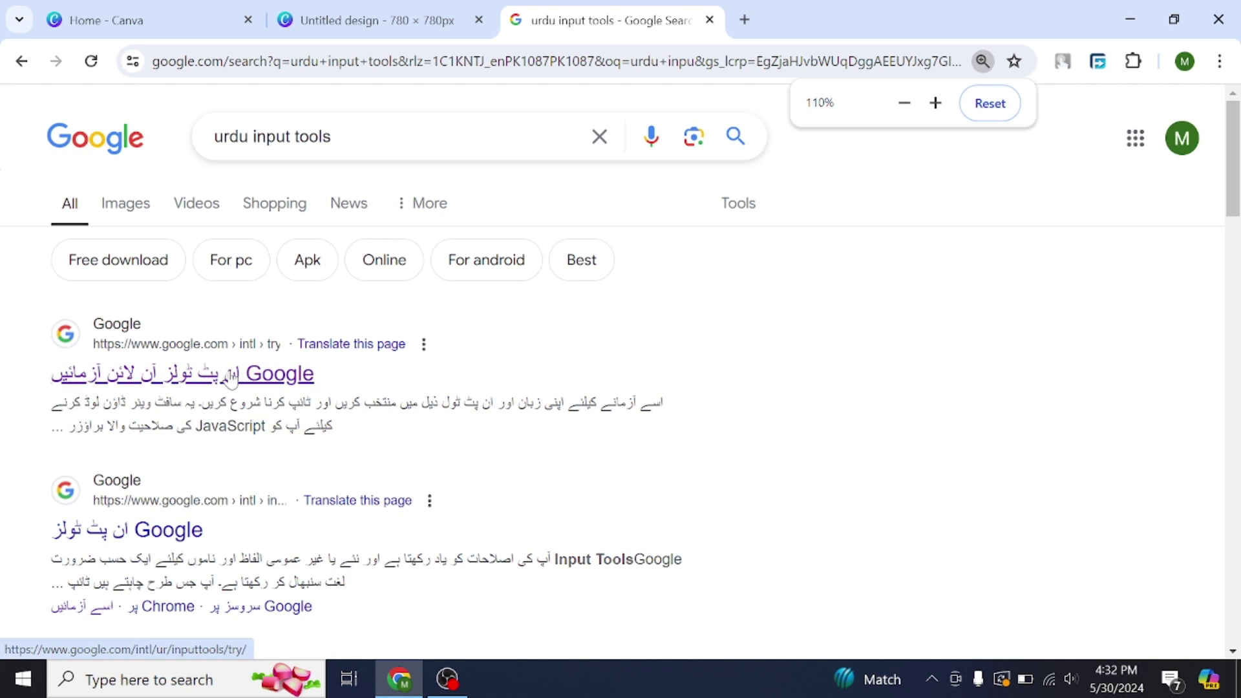
pyautogui.click(251, 388)
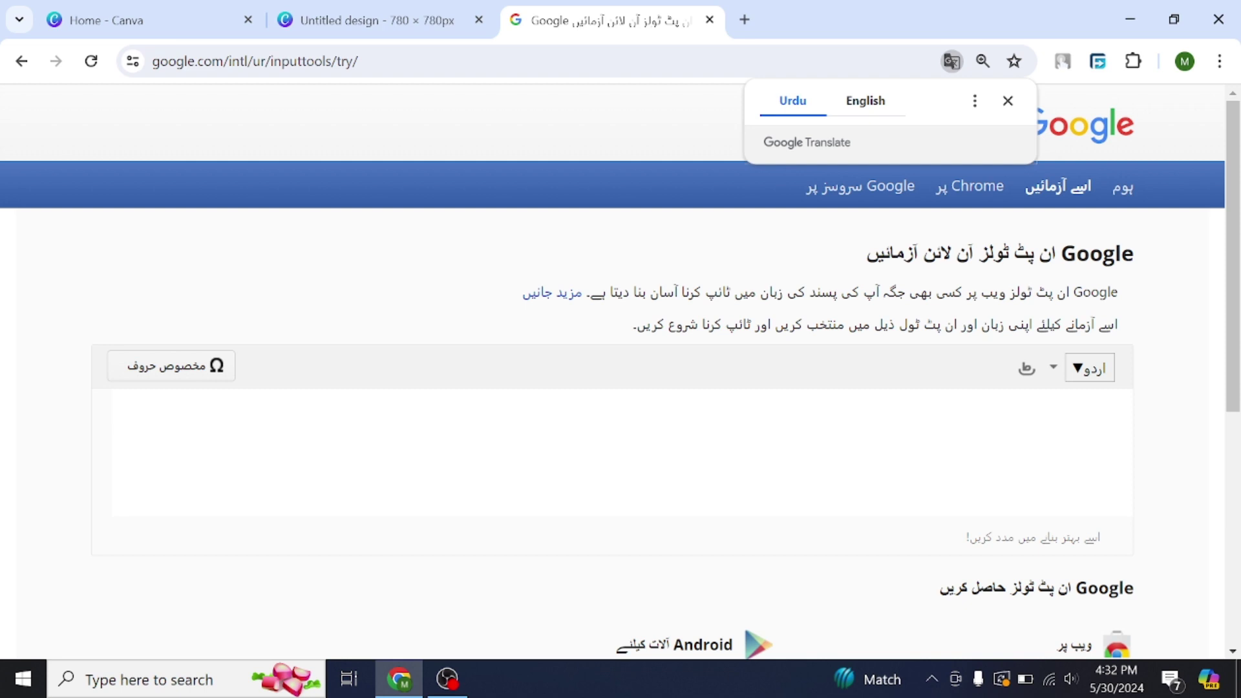
# Write the Urdu sentence "پاکستان ہمارا پیارا ملک ہے" by transliterating pakistan, humara, pyara, mulk and hee and choosing the matching suggestions.
pyautogui.write('pa')
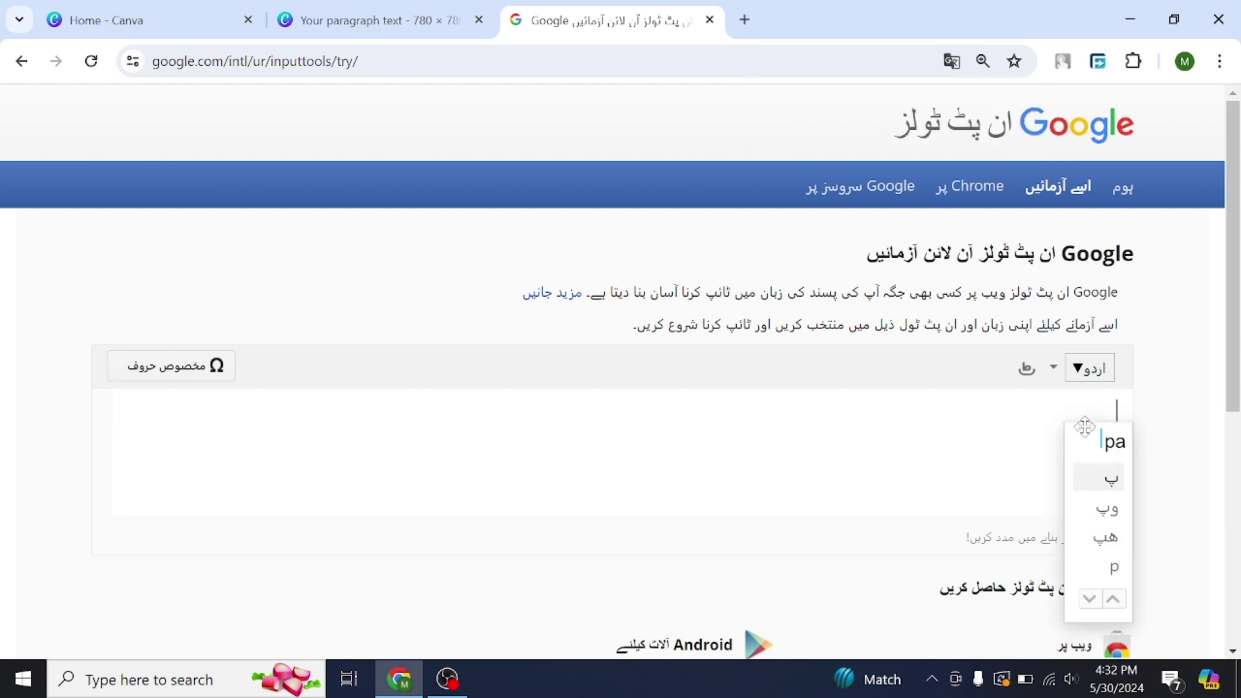
pyautogui.write('kistan')
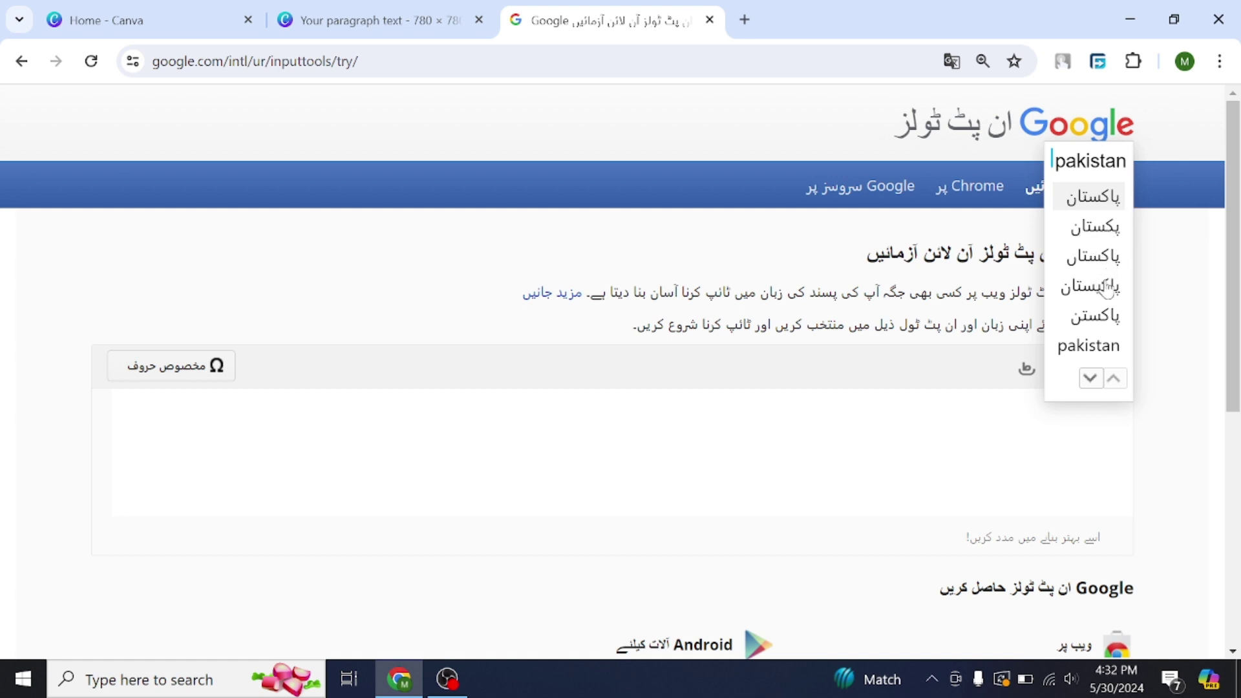
pyautogui.click(1122, 205)
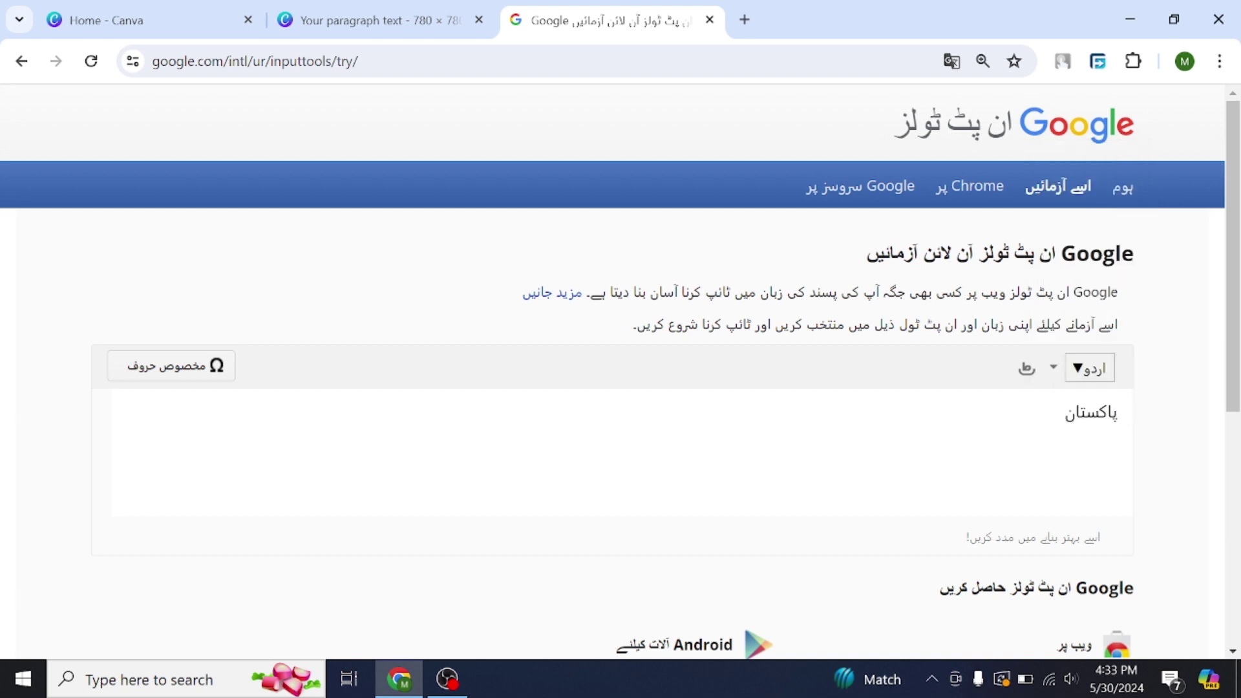
pyautogui.write('humara')
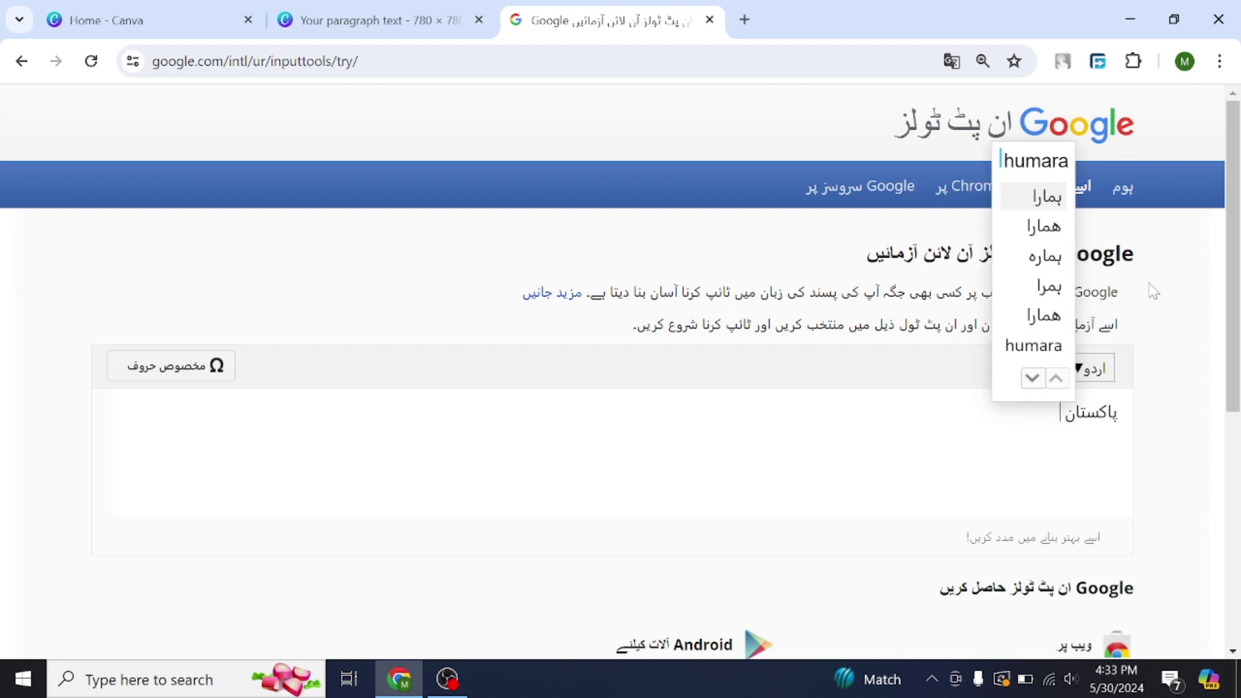
pyautogui.click(1051, 202)
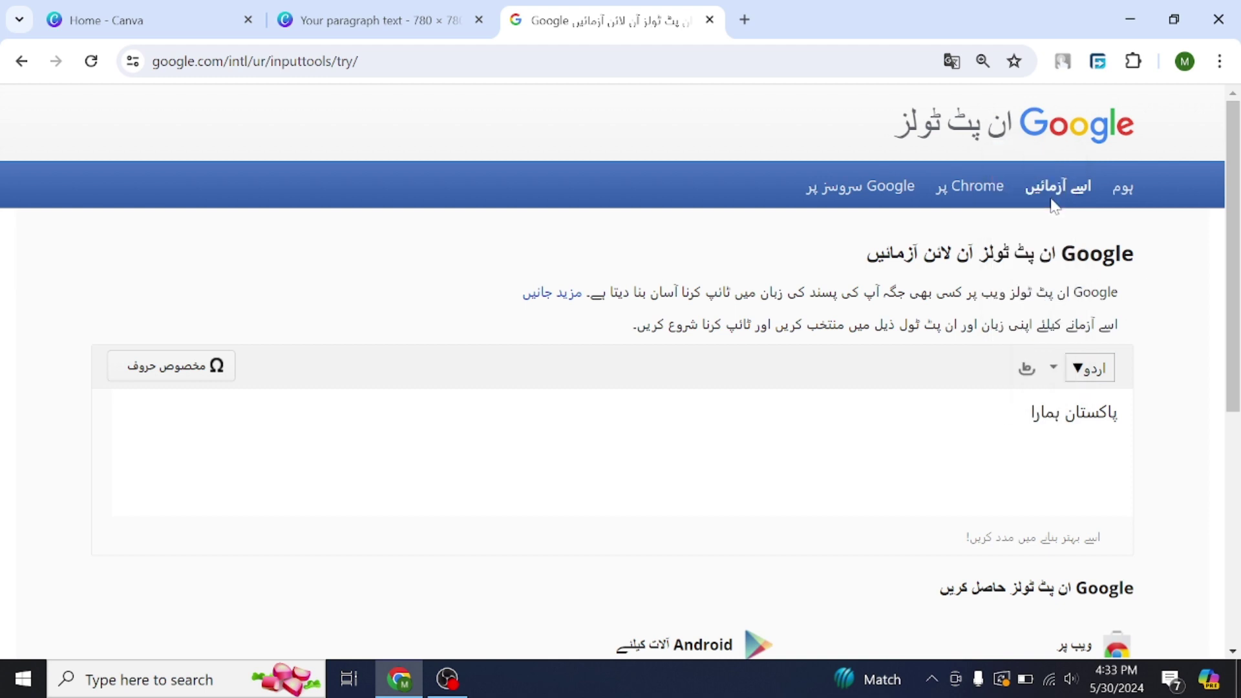
pyautogui.write('pyara')
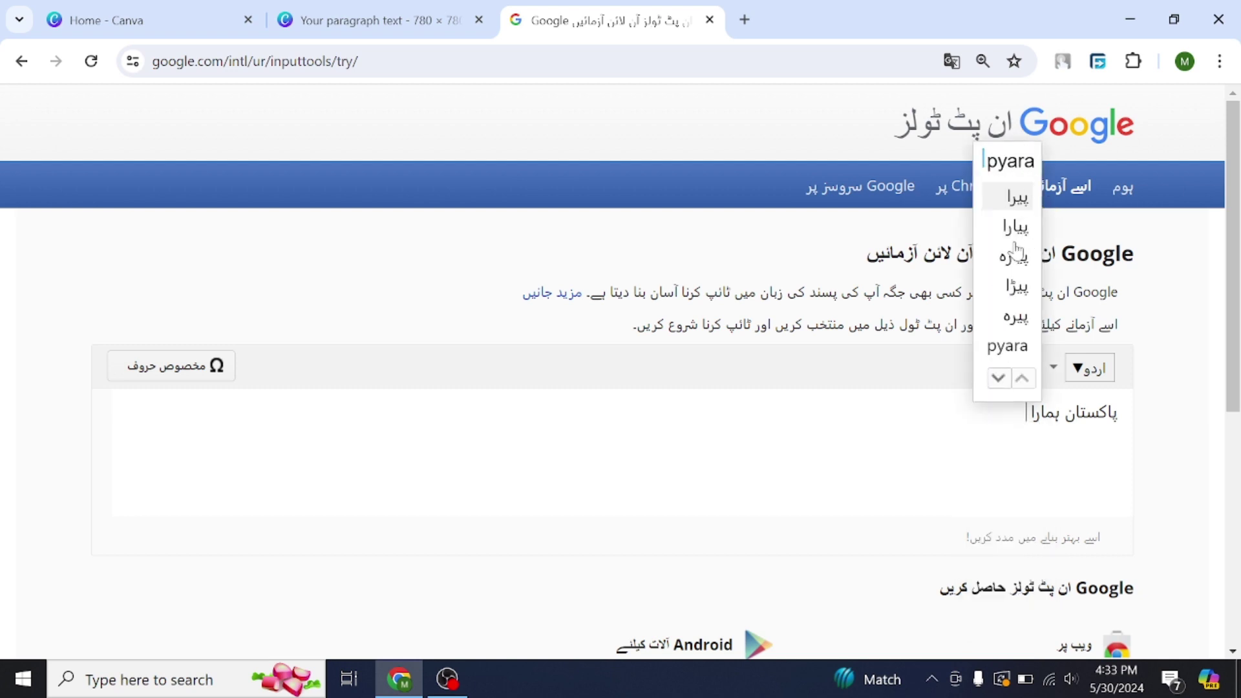
pyautogui.click(1020, 232)
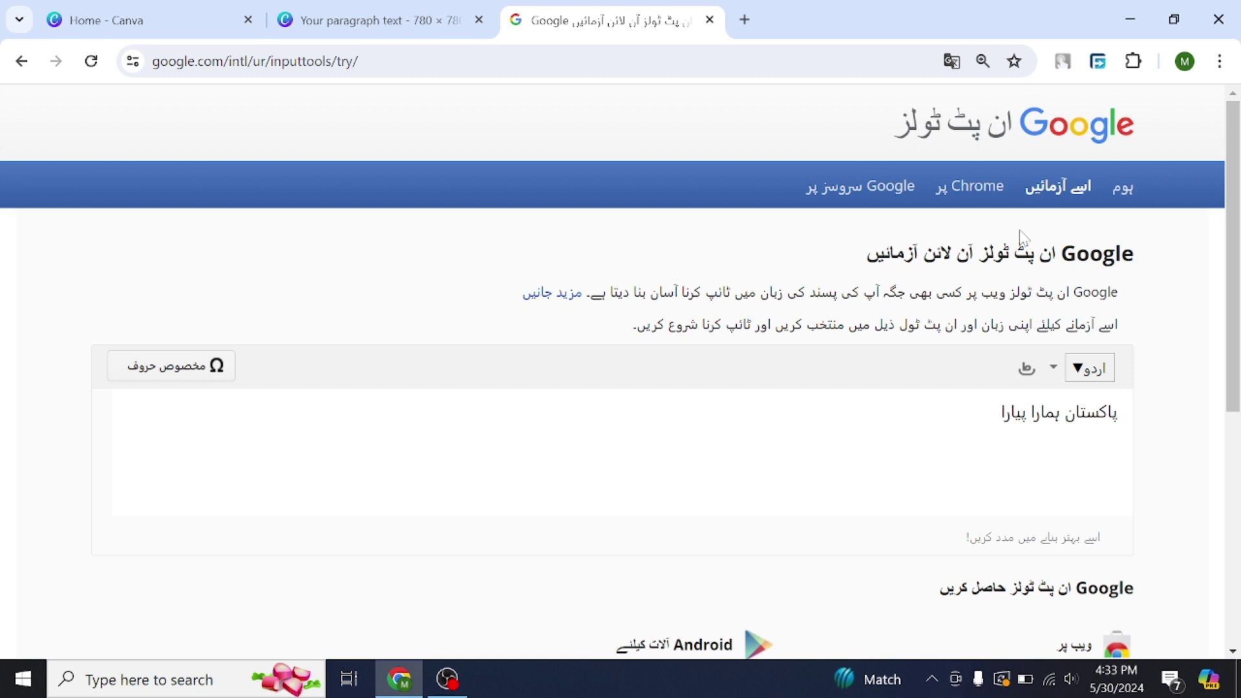
pyautogui.write('mulk')
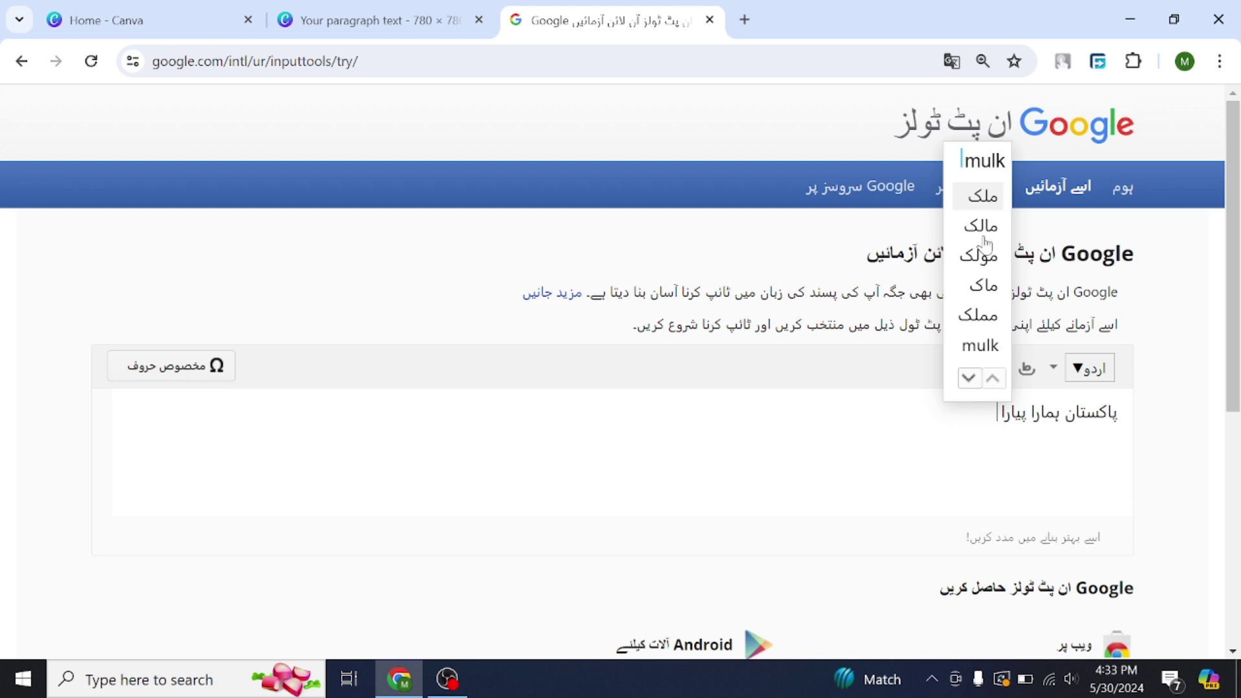
pyautogui.click(983, 197)
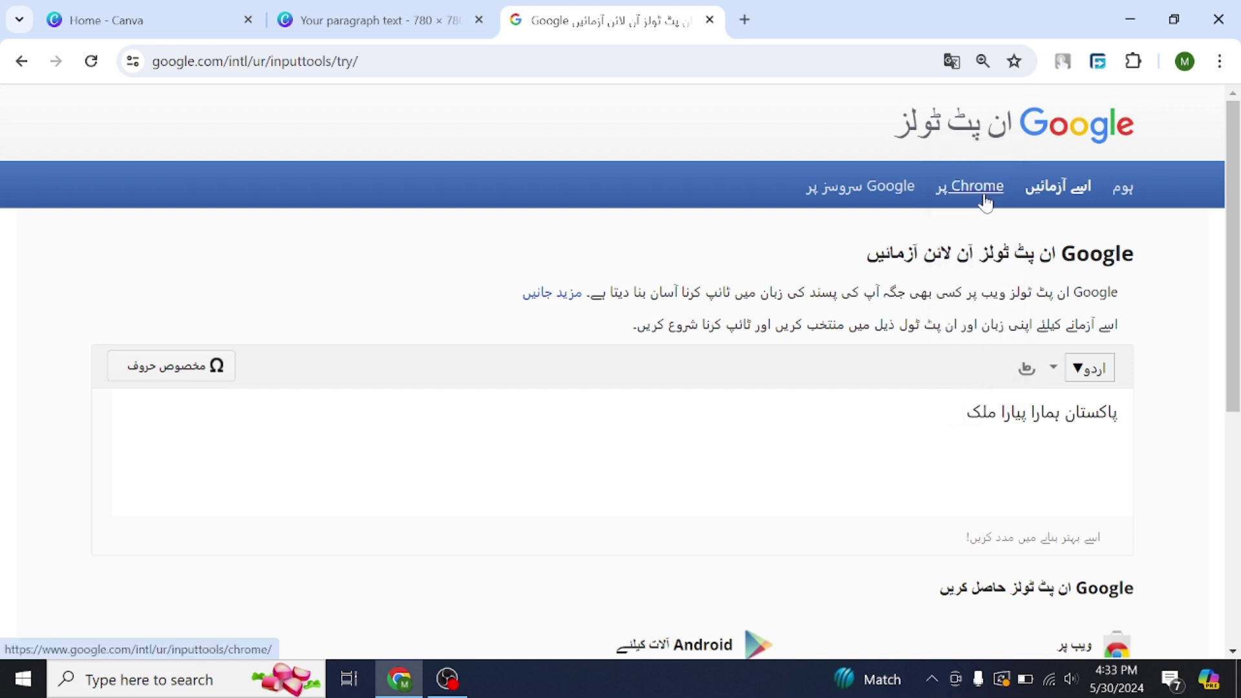
pyautogui.write('hee')
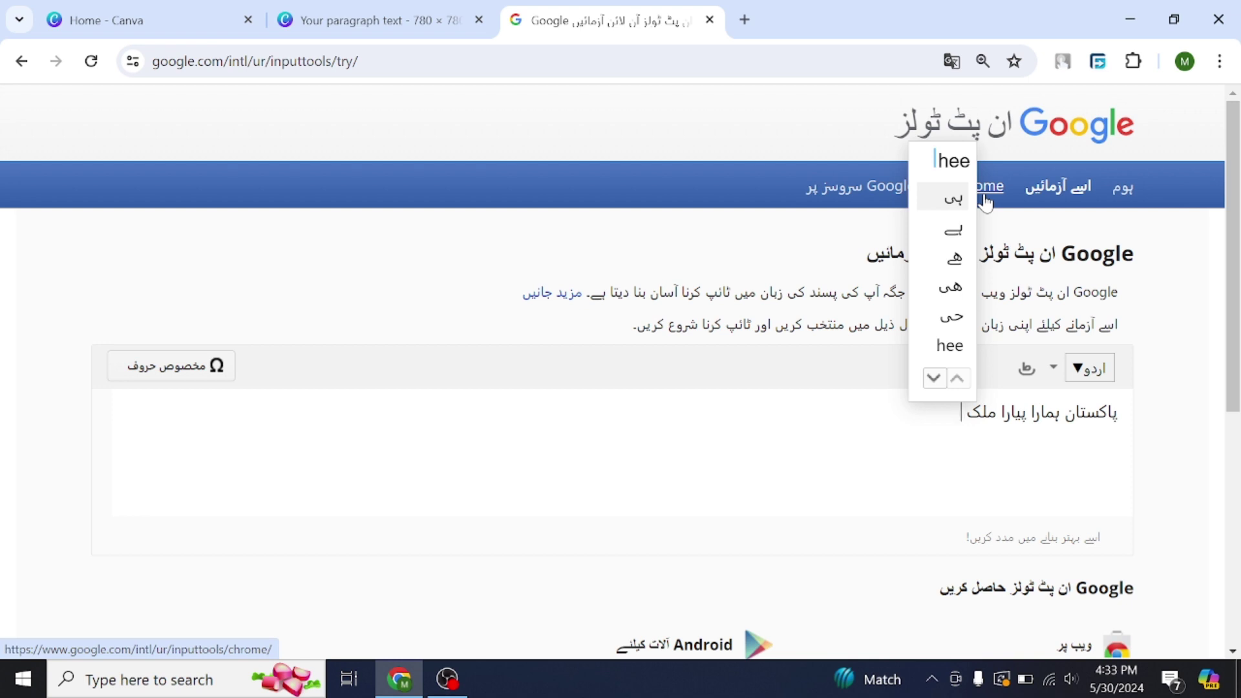
pyautogui.click(955, 232)
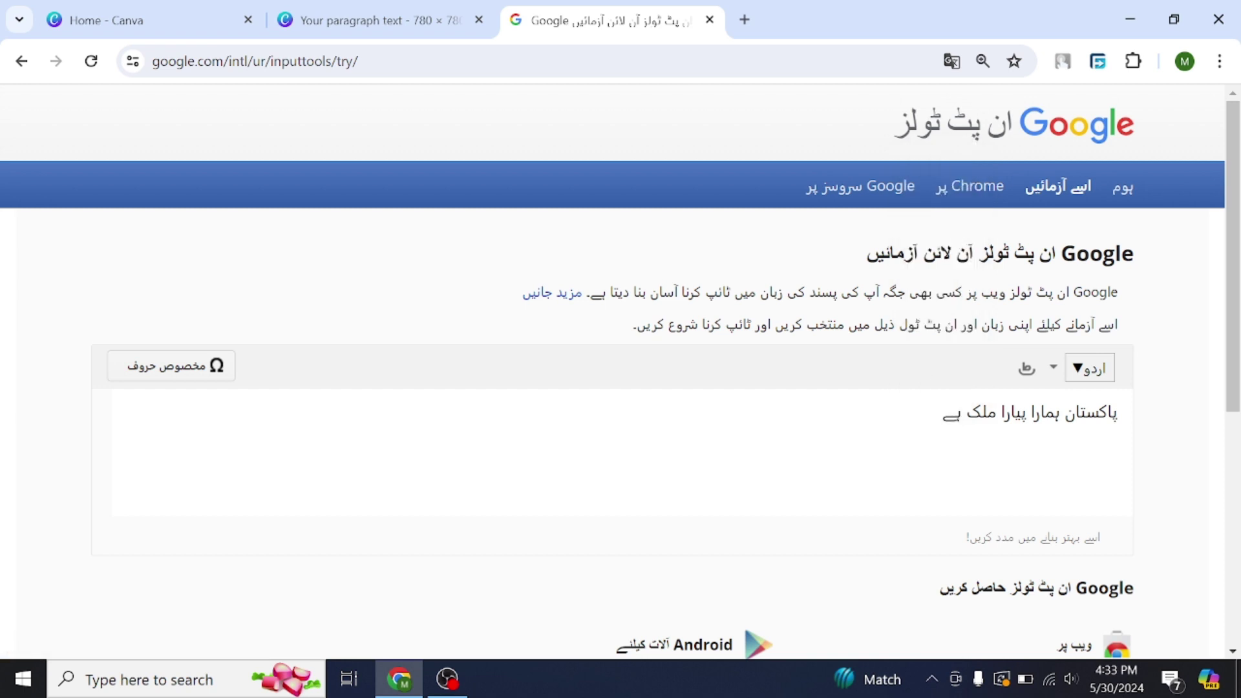
# Copy the whole Urdu sentence and switch back to the 780 × 780 px design in Canva.
pyautogui.moveTo(937, 412); pyautogui.dragTo(1119, 412)
pyautogui.hotkey('ctrl', 'c')
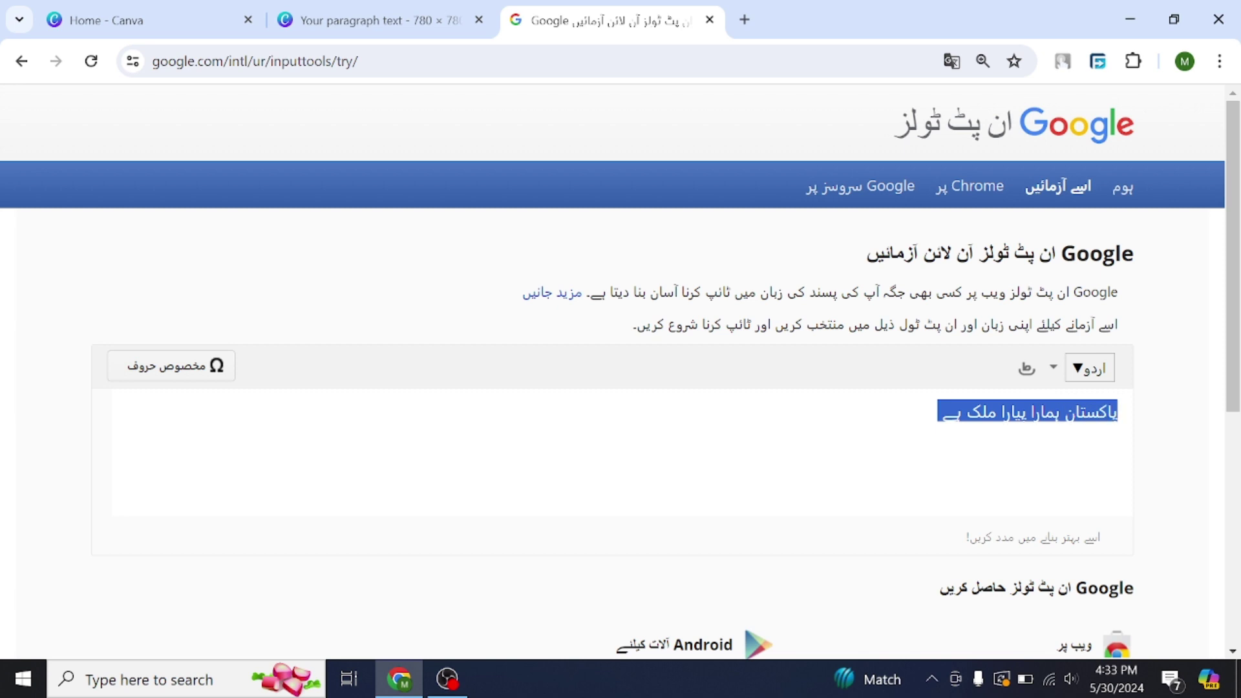
pyautogui.click(355, 17)
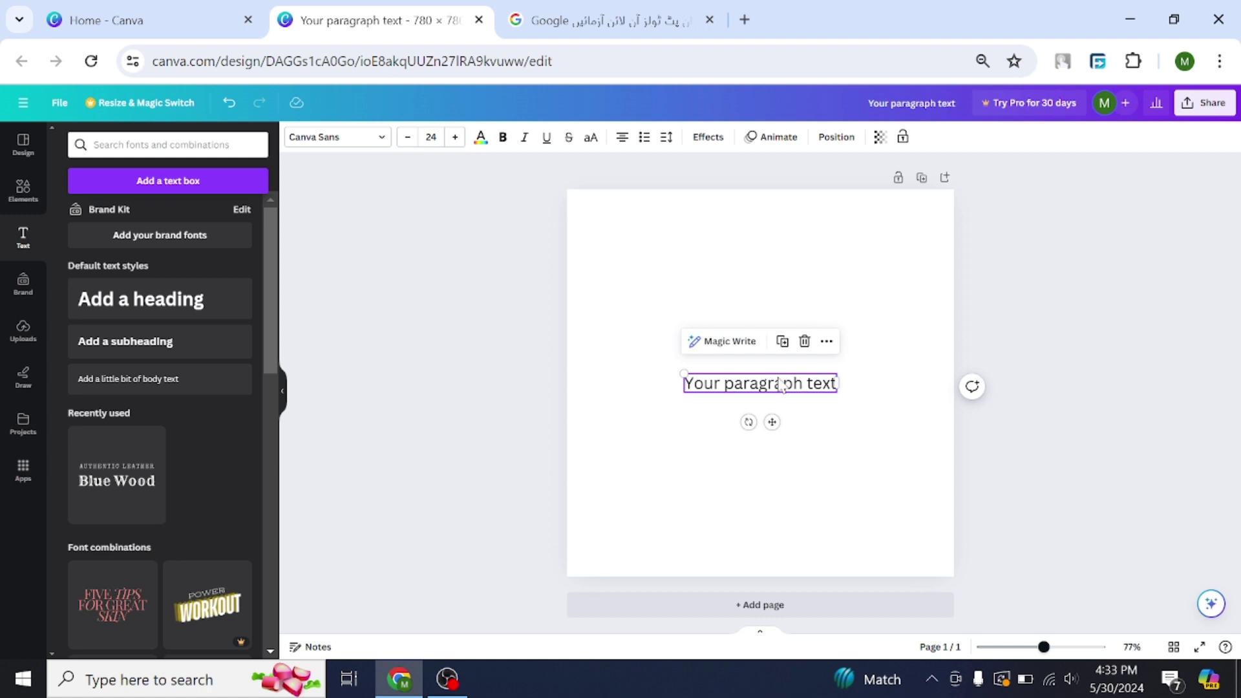
# Delete the placeholder "Your paragraph text" from the text box and paste the copied Urdu sentence in its place.
pyautogui.moveTo(775, 385); pyautogui.dragTo(684, 384)
pyautogui.press('BackSpace')
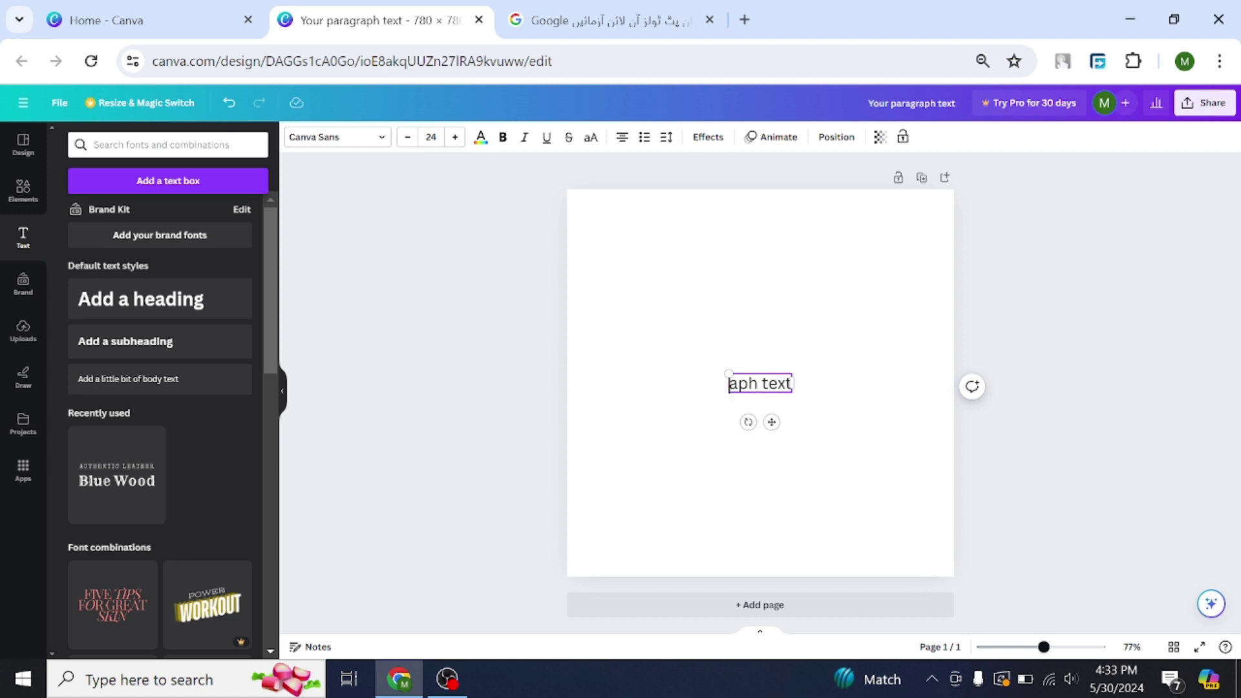
pyautogui.press('Right')
pyautogui.press('Right')
pyautogui.press('Right')
pyautogui.press('Right')
pyautogui.press('Right')
pyautogui.press('Right')
pyautogui.press('Delete')
pyautogui.press('BackSpace')
pyautogui.press('BackSpace')
pyautogui.press('BackSpace')
pyautogui.press('BackSpace')
pyautogui.press('BackSpace')
pyautogui.press('BackSpace')
pyautogui.press('BackSpace')
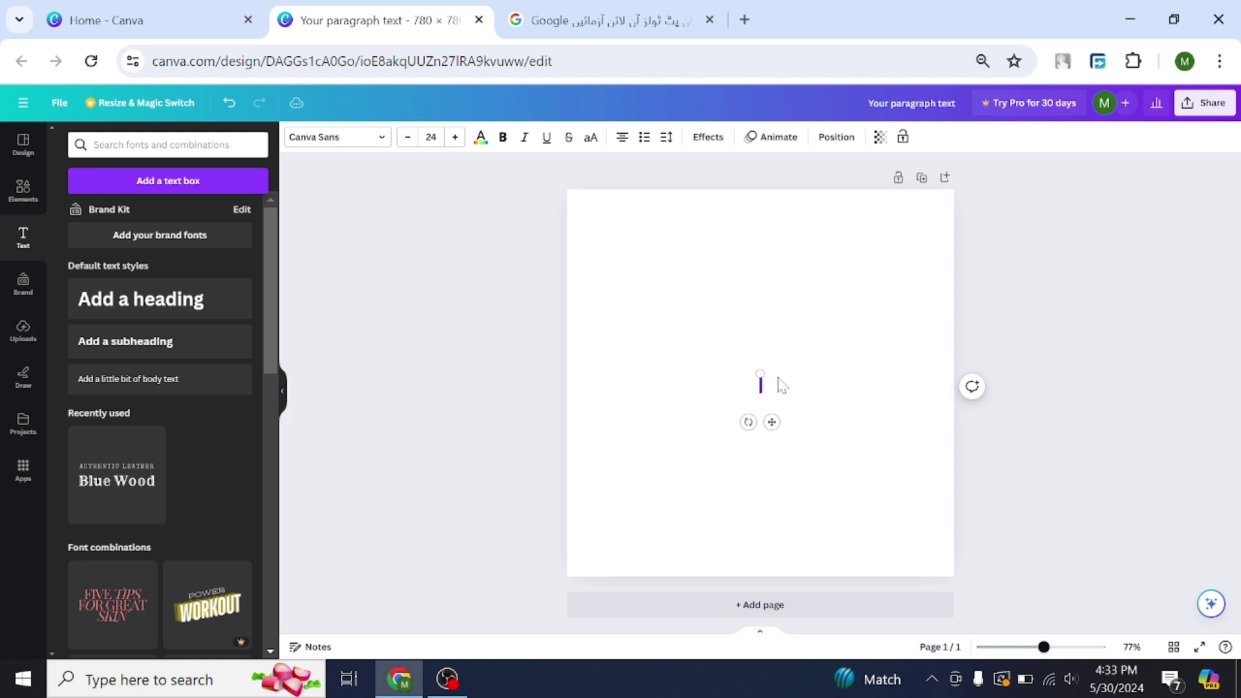
pyautogui.hotkey('ctrl', 'v')
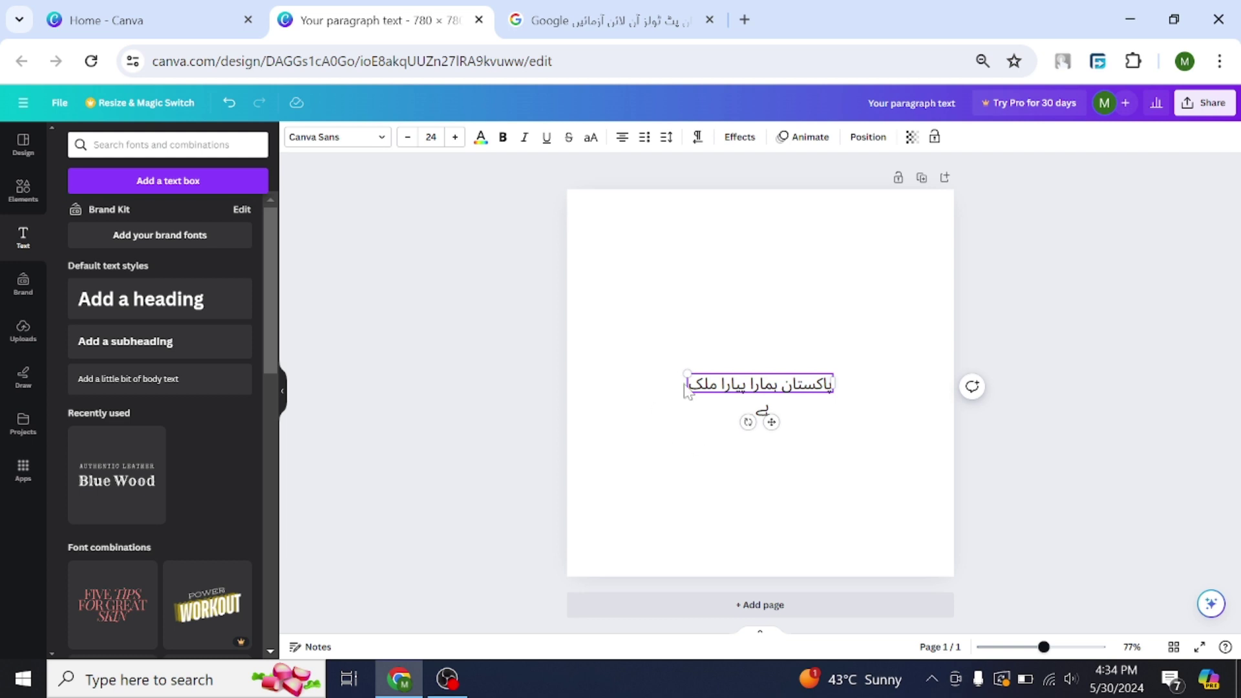
# Enlarge the Urdu text to about size 36.3 and widen its text box so the sentence fits on one line.
pyautogui.moveTo(686, 372); pyautogui.dragTo(615, 351)
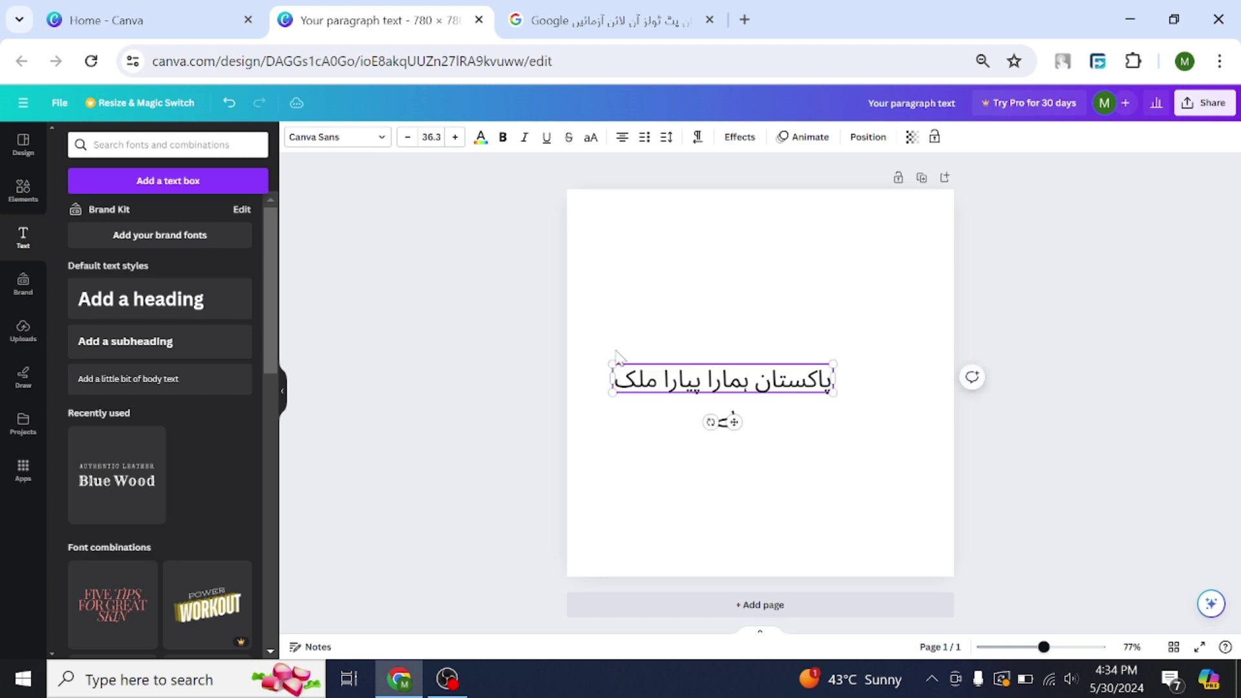
pyautogui.moveTo(834, 376); pyautogui.dragTo(886, 371)
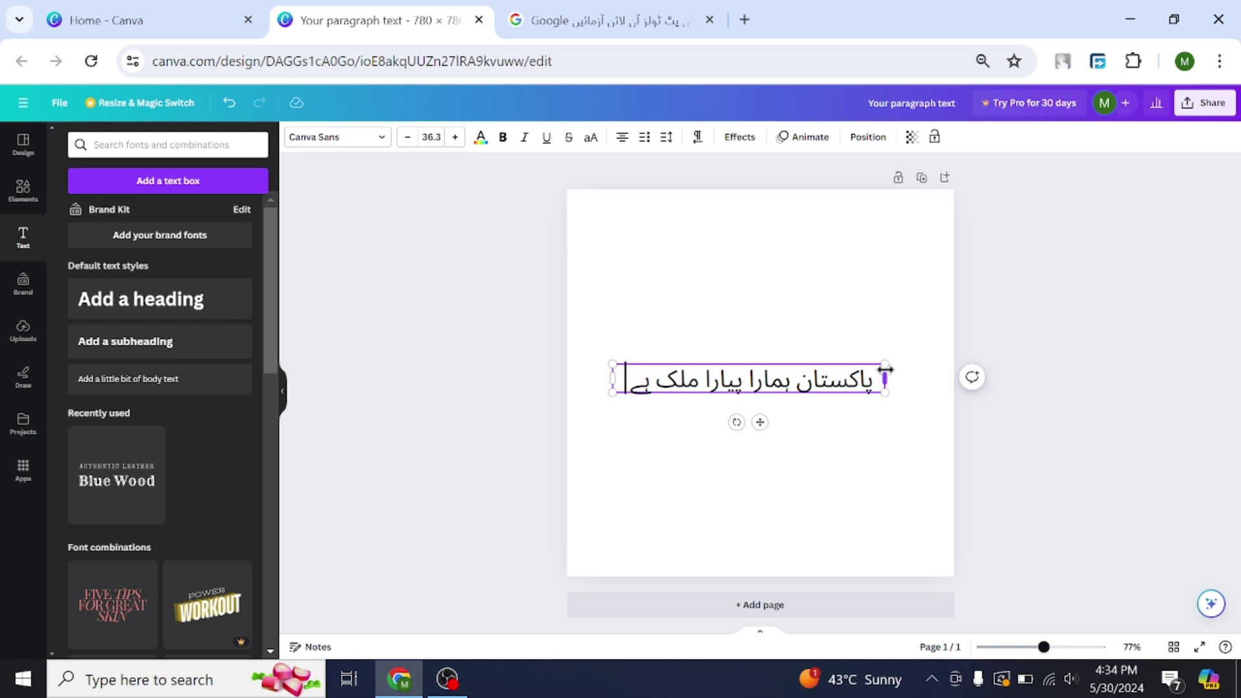
# View the fonts offered for the Urdu text and close the font list.
pyautogui.click(381, 146)
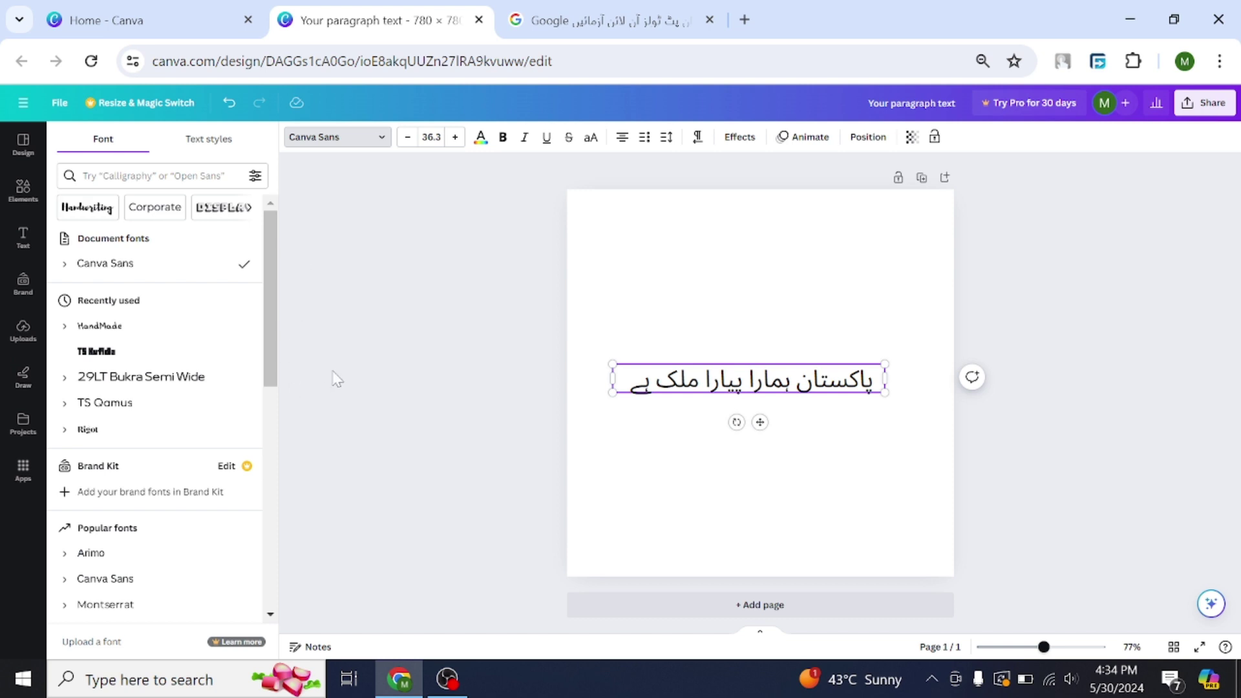
pyautogui.press('Escape')
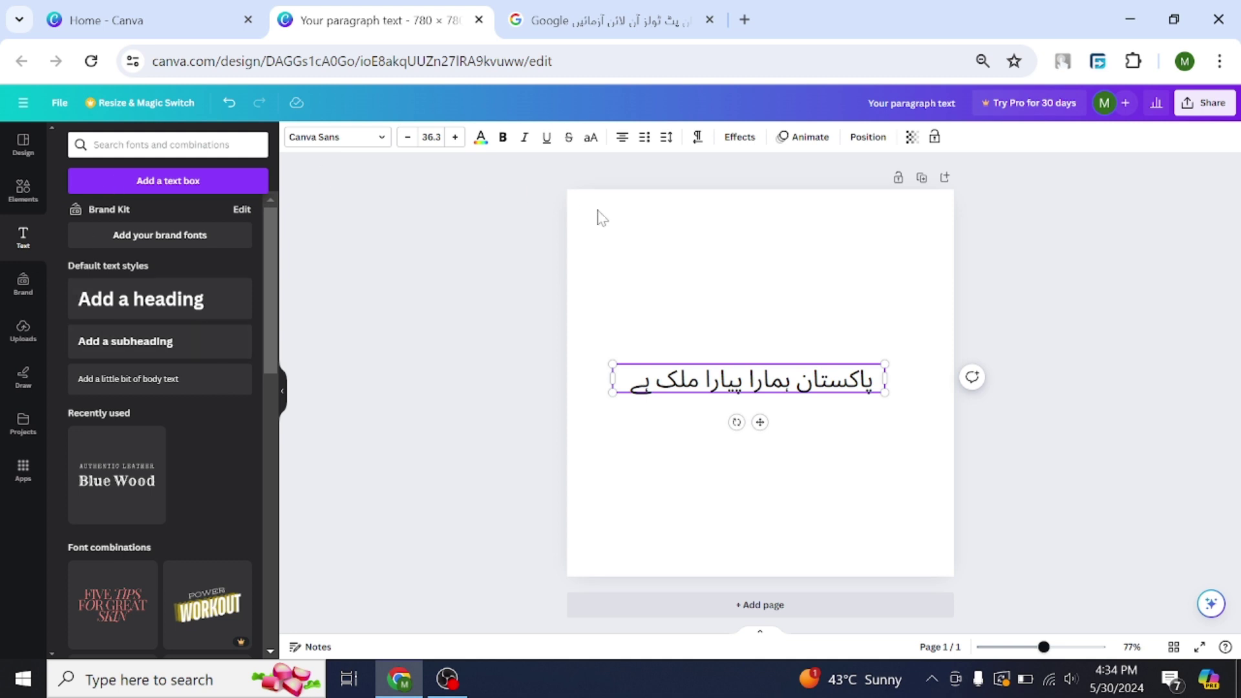
# Search the fonts offered for the Urdu text for "Arabic".
pyautogui.click(381, 139)
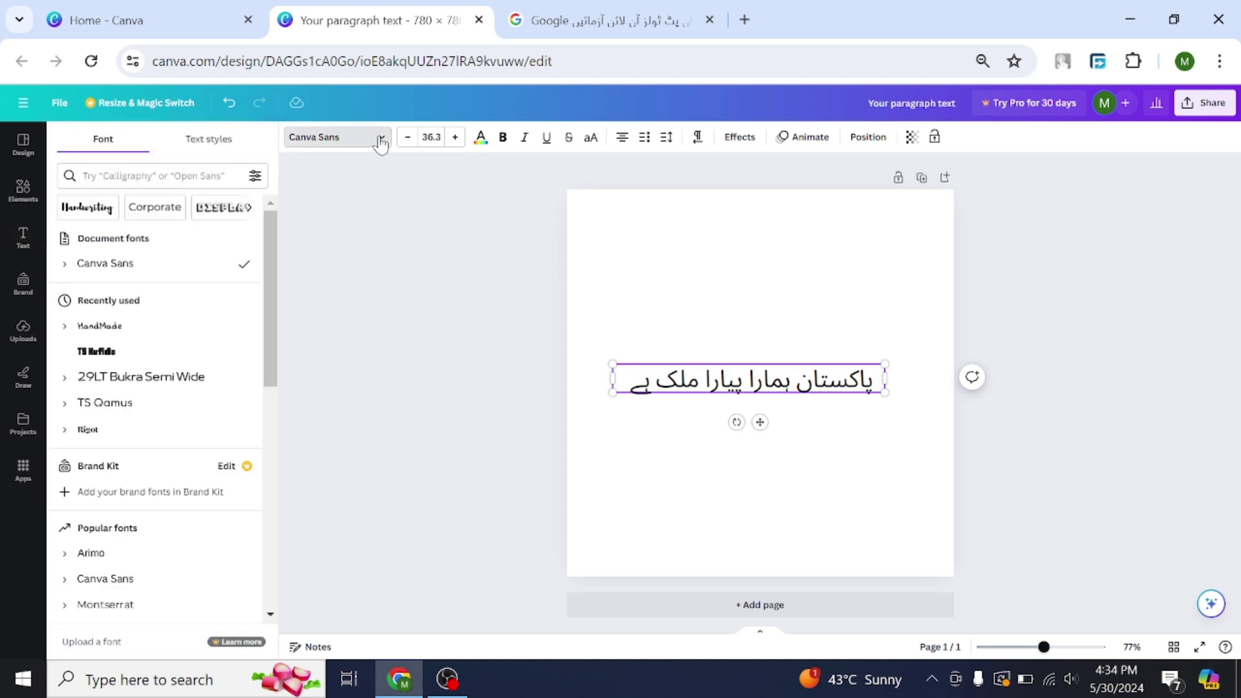
pyautogui.click(155, 176)
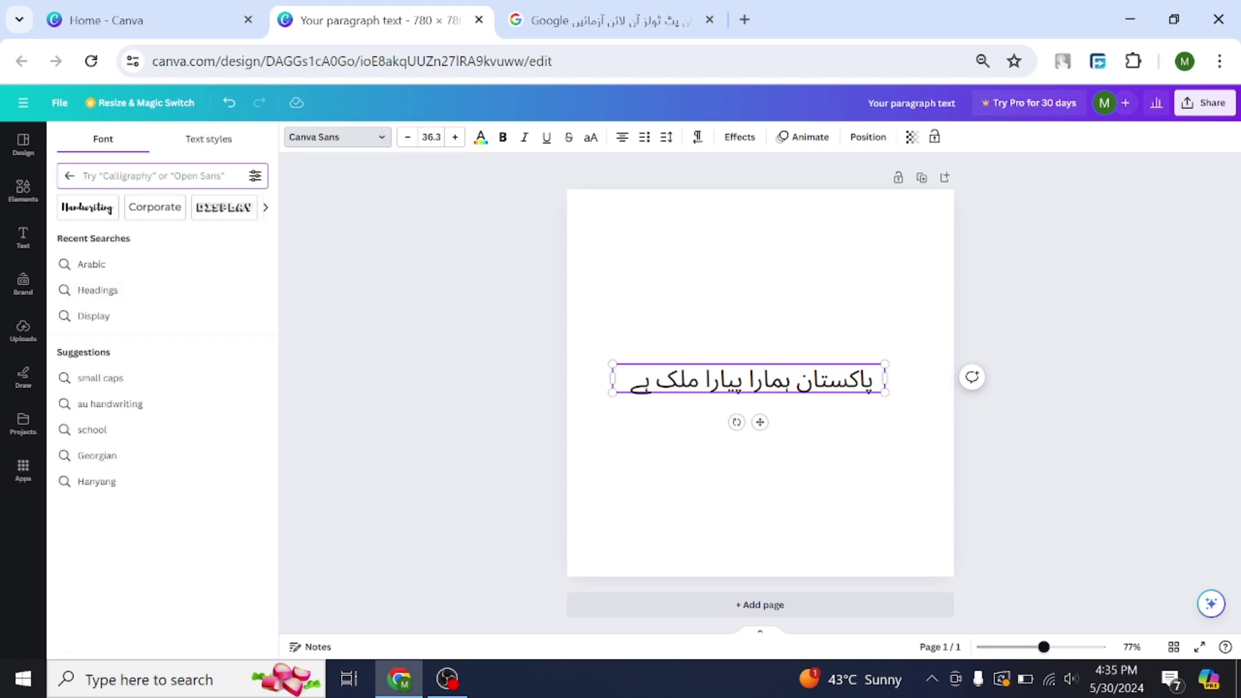
pyautogui.click(121, 272)
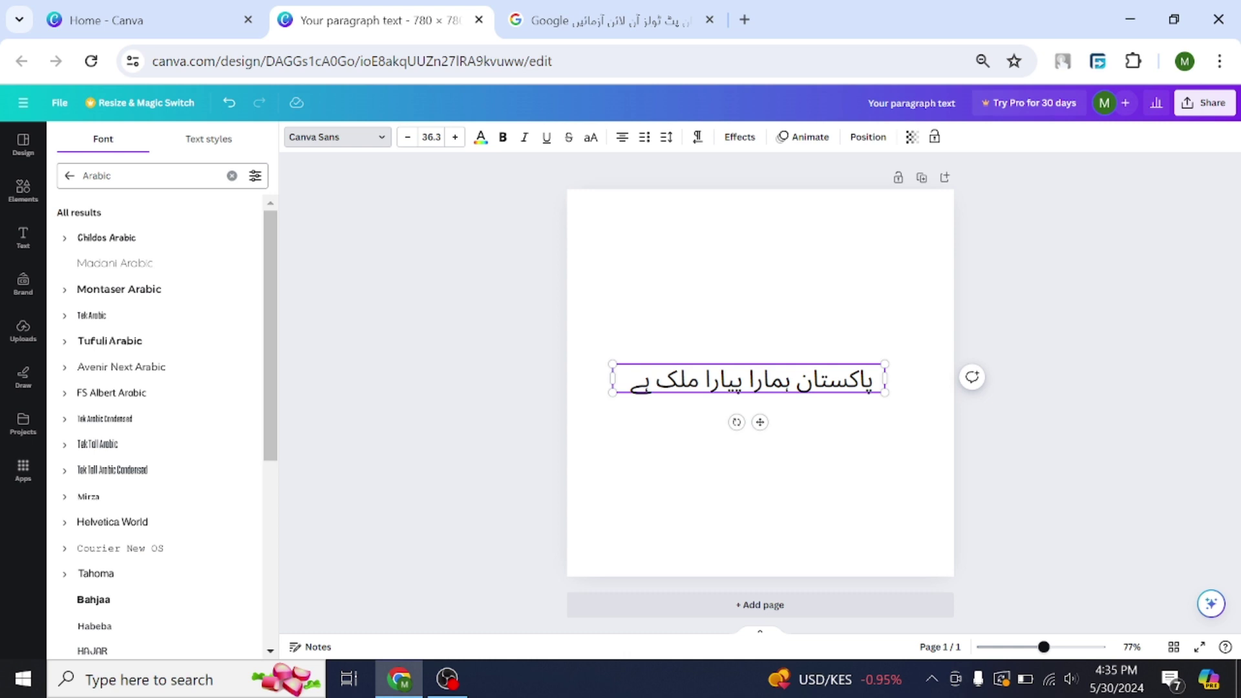
# Try the Madani Arabic, Tufuli Arabic, FS Albert Arabic, Tek Arabic Condensed and Tek Tall Arabic Condensed fonts on the Urdu text.
pyautogui.click(122, 270)
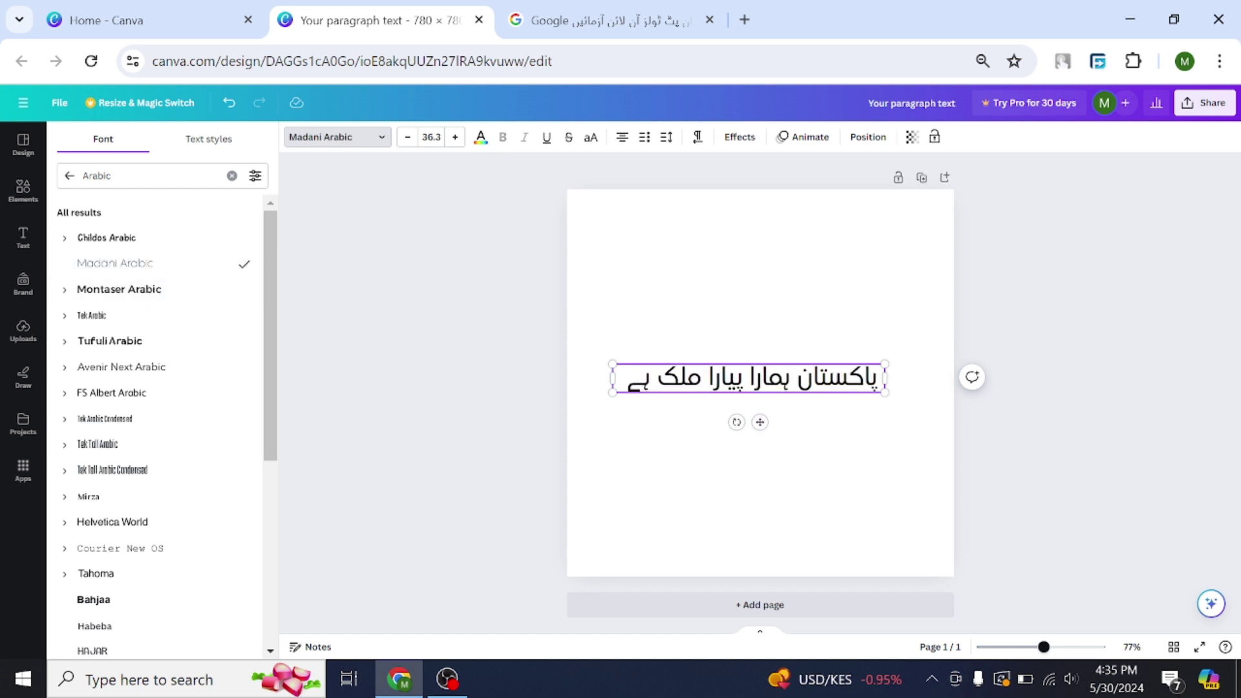
pyautogui.click(140, 344)
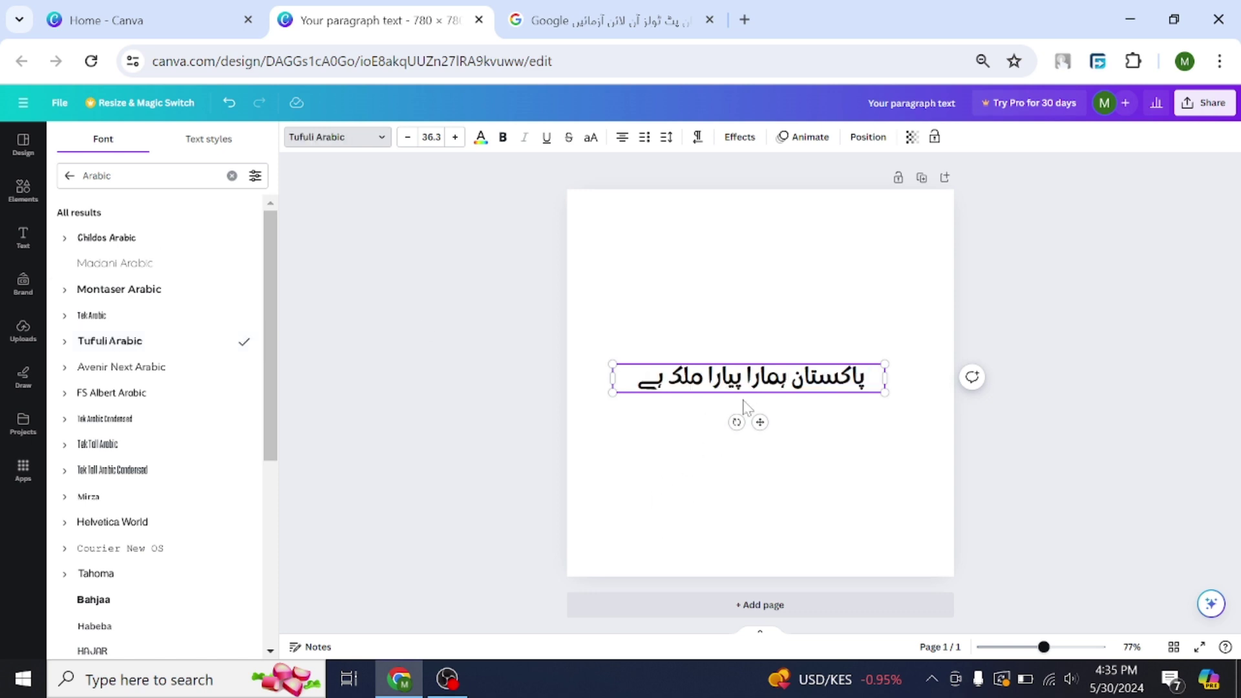
pyautogui.click(117, 400)
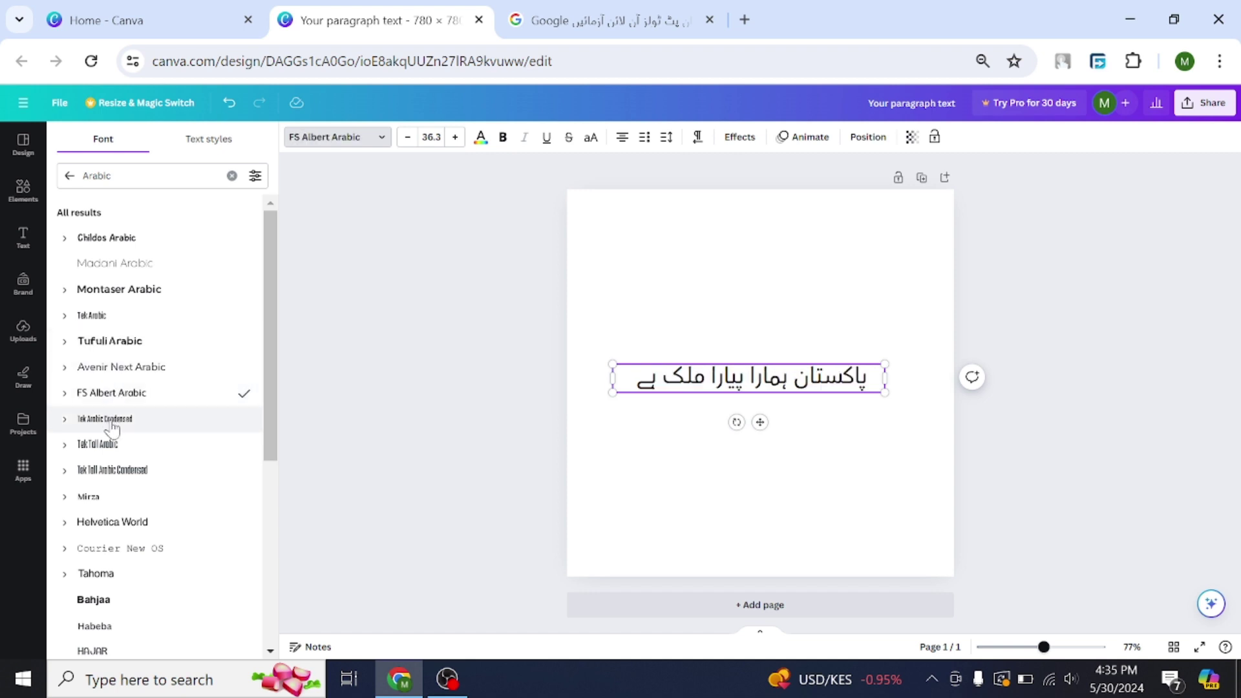
pyautogui.click(112, 425)
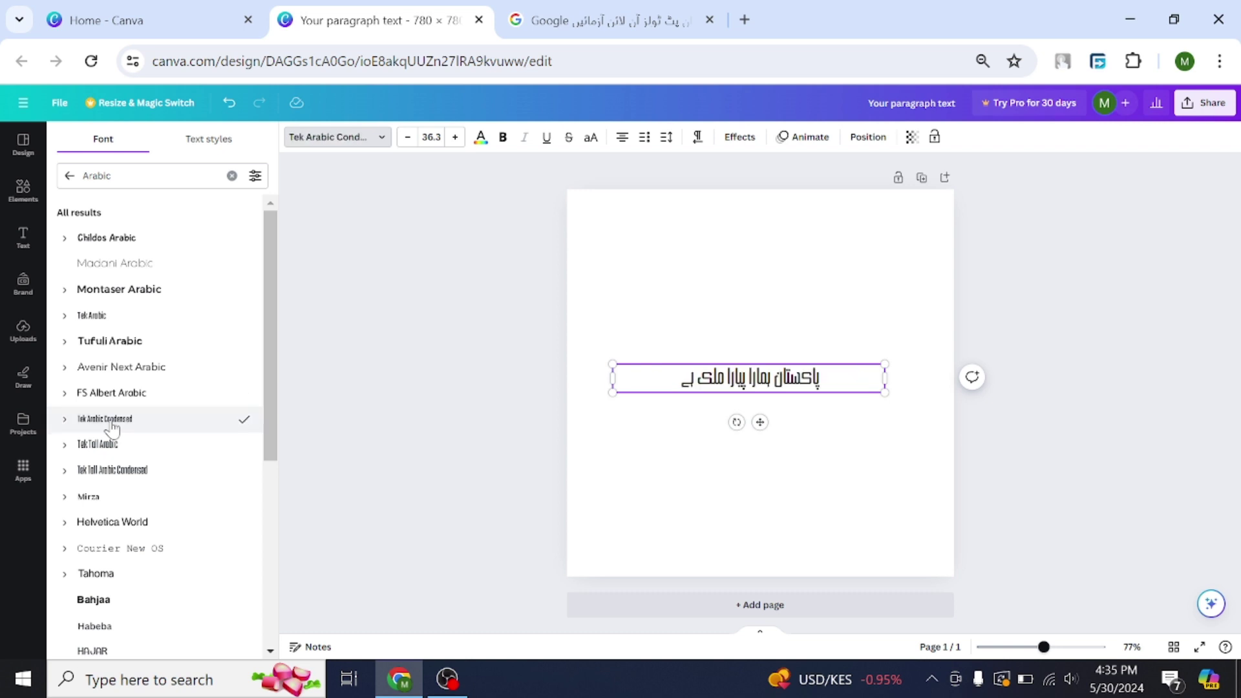
pyautogui.click(112, 474)
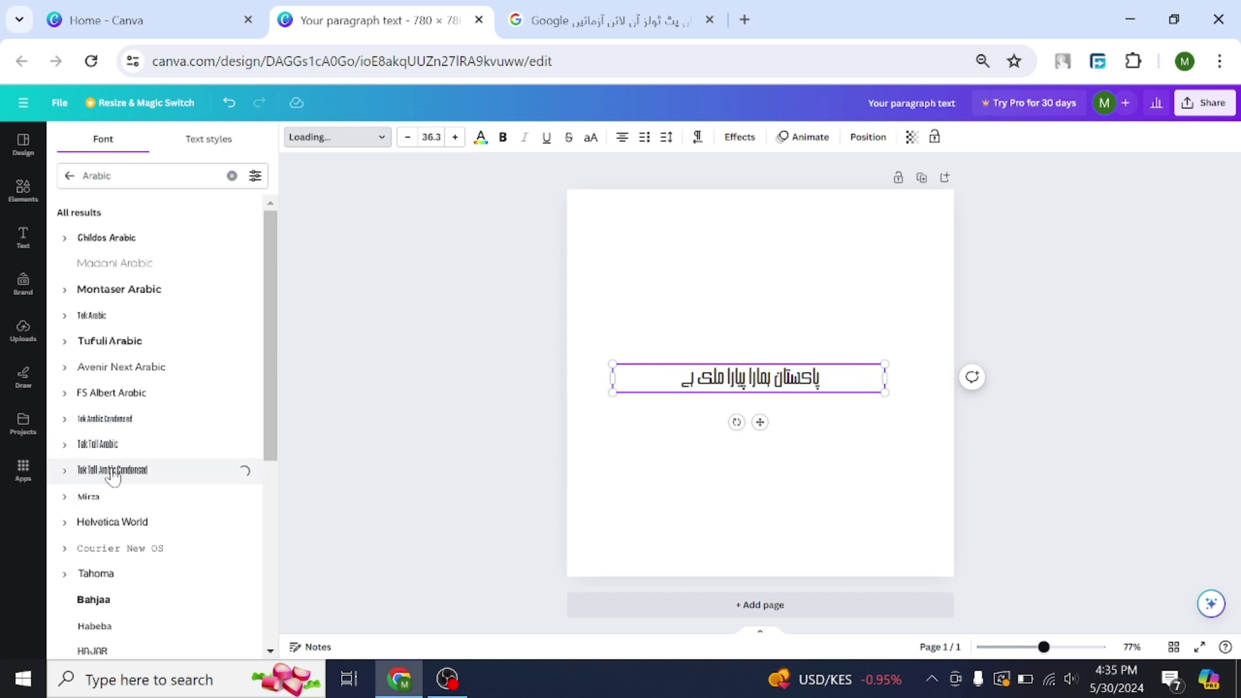
# Try the Bahjaa, Habeba, Hajar, Haneen, Almarai and Shareb fonts on the Urdu sentence.
pyautogui.click(111, 611)
pyautogui.scroll(-3, 111, 611)
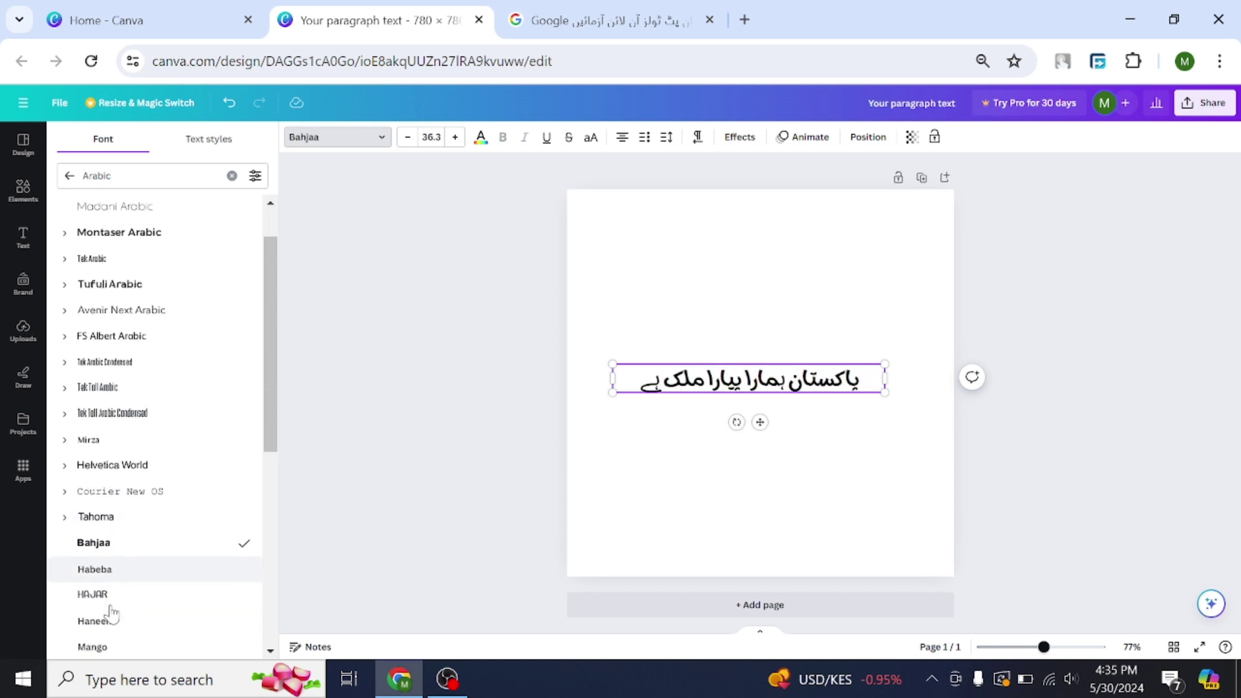
pyautogui.click(104, 477)
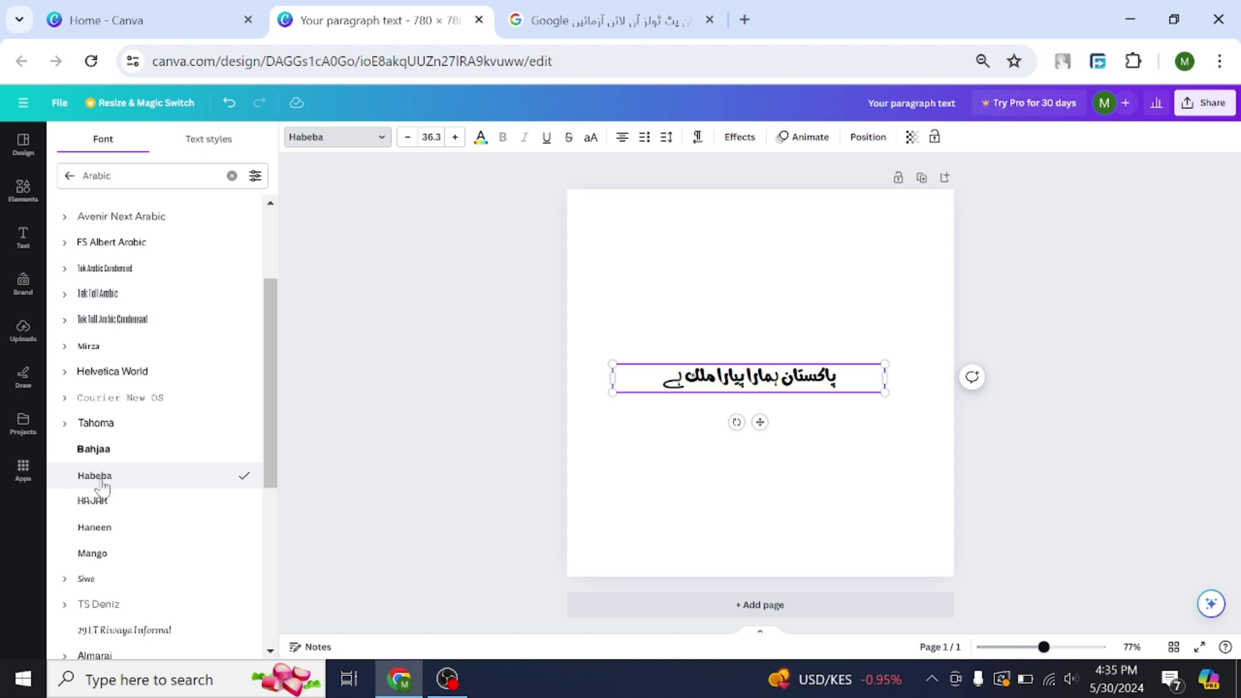
pyautogui.click(105, 506)
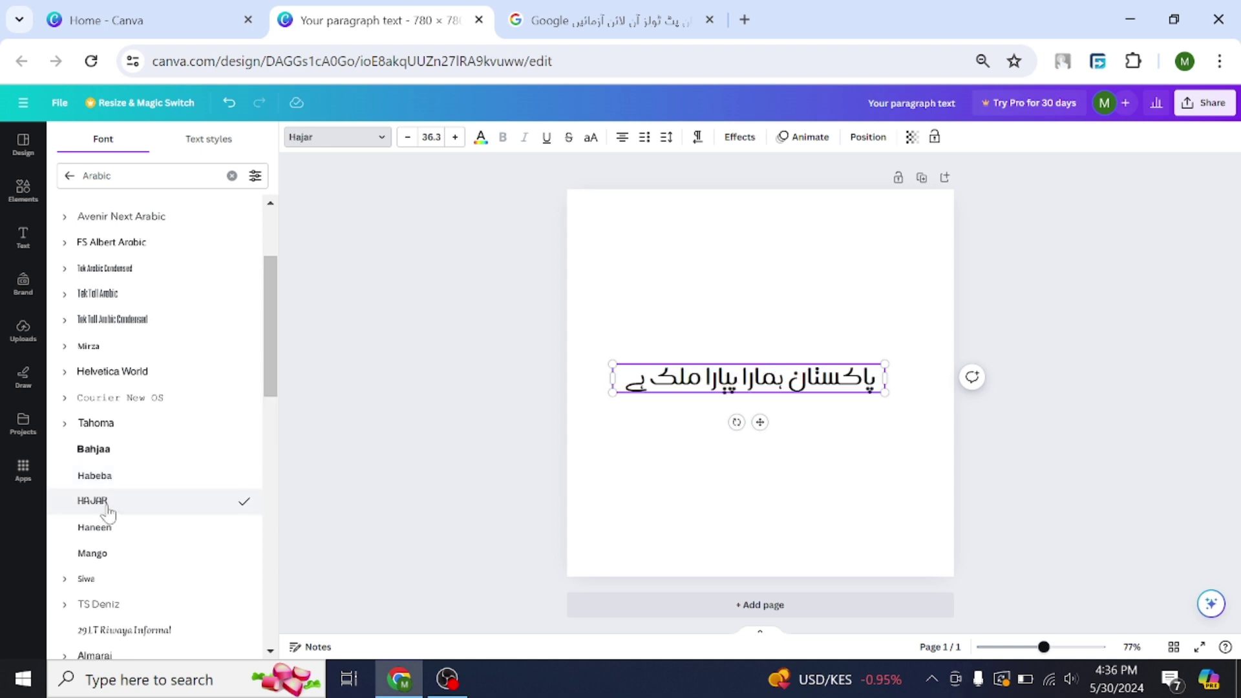
pyautogui.click(102, 540)
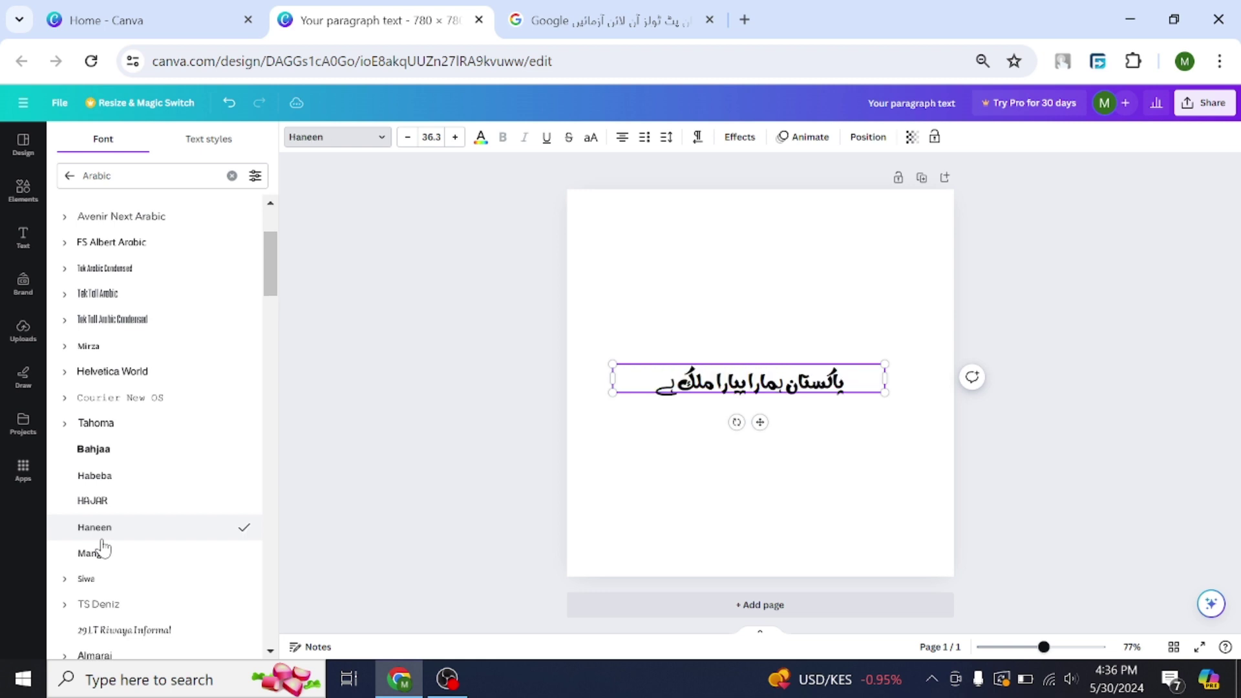
pyautogui.scroll(-3, 104, 549)
pyautogui.click(94, 489)
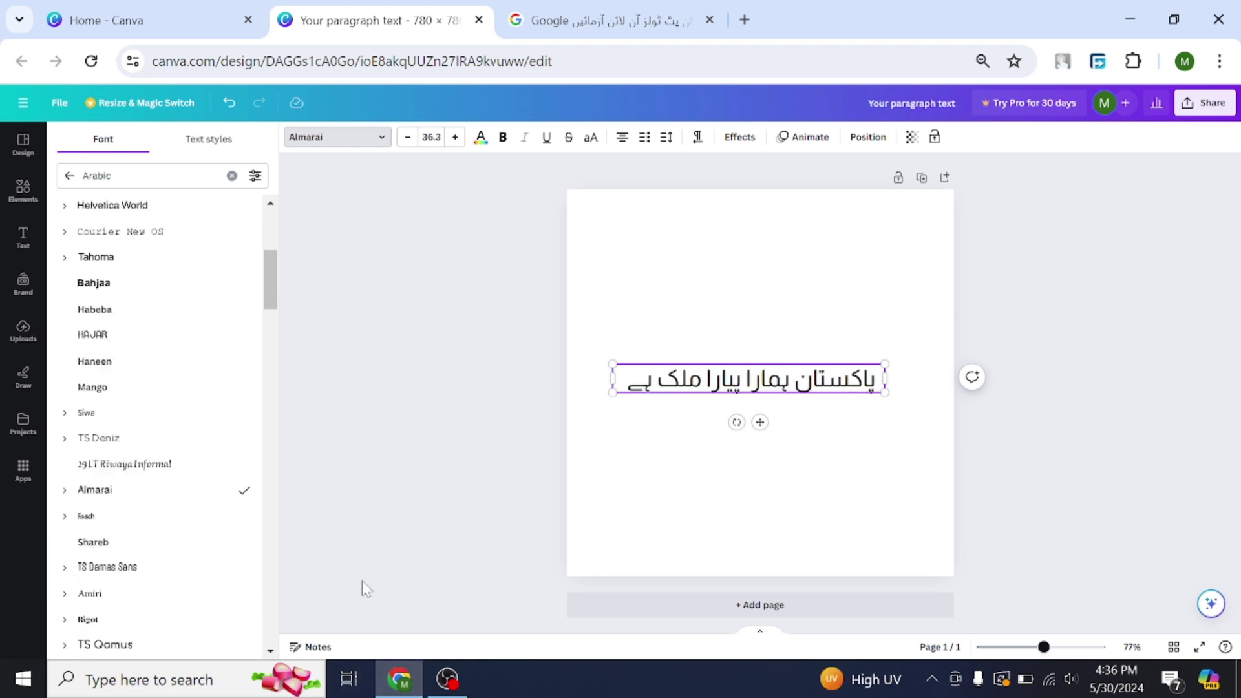
pyautogui.click(153, 543)
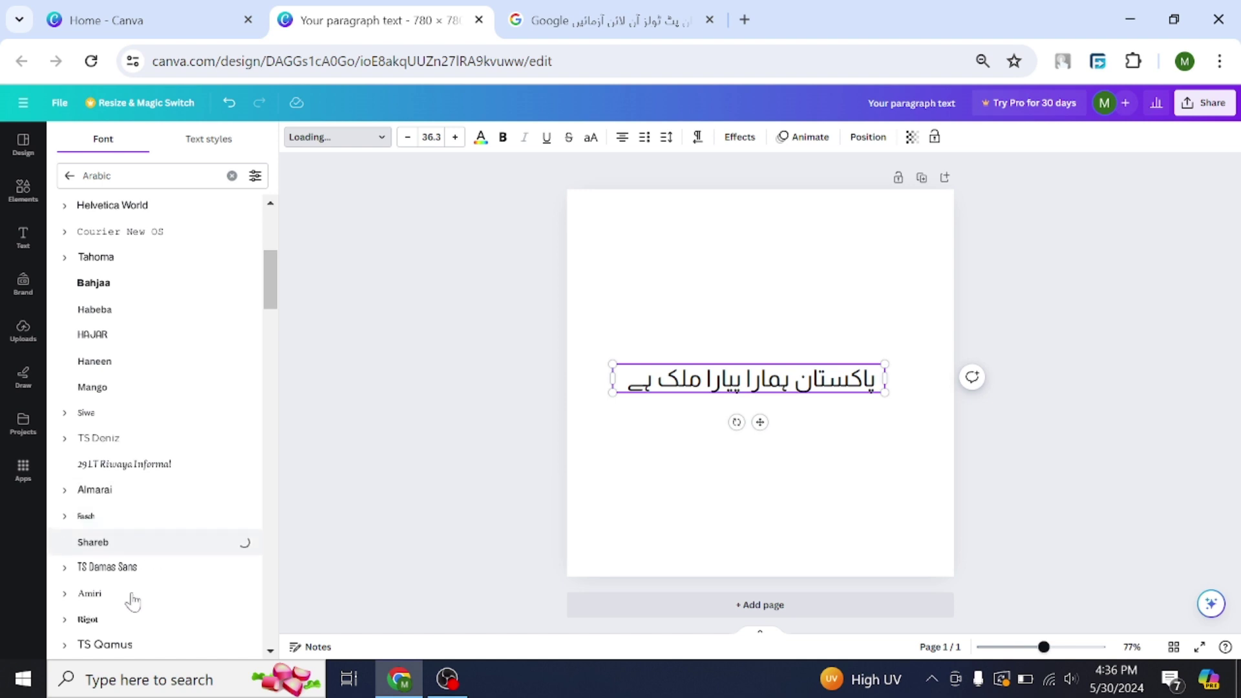
pyautogui.scroll(-4, 142, 559)
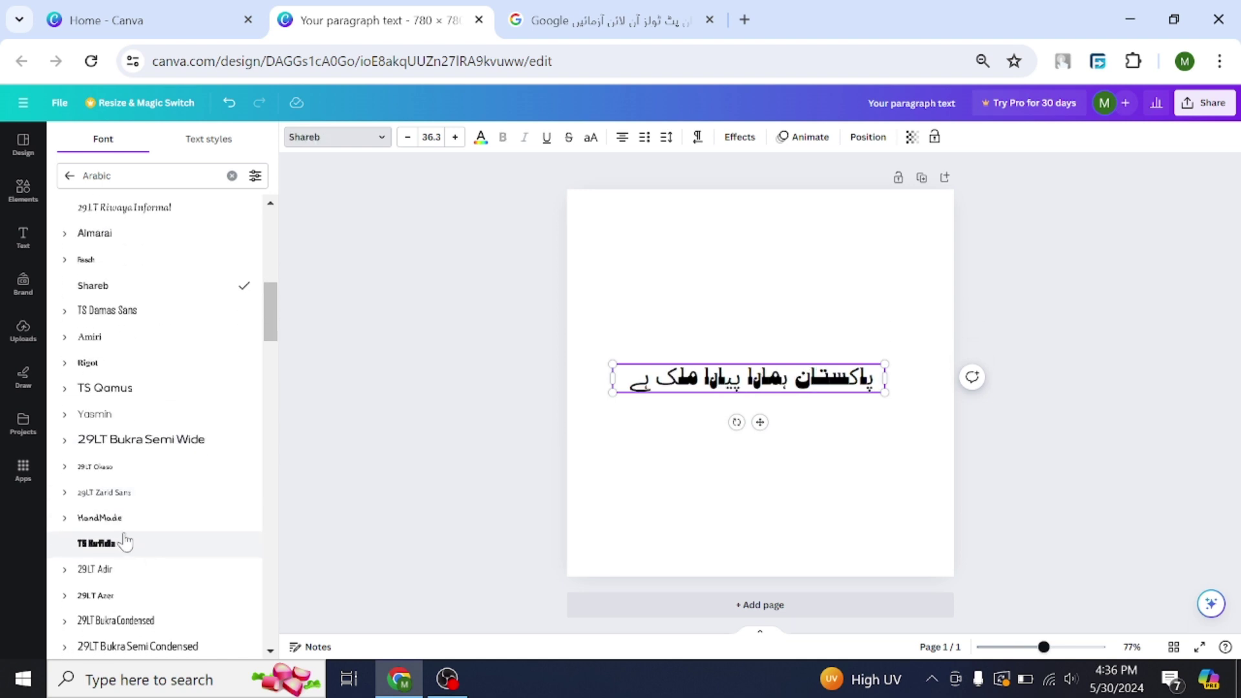
# Set the font of the Urdu sentence to 29LT Azer and look through further Arabic fonts.
pyautogui.click(126, 542)
pyautogui.click(110, 598)
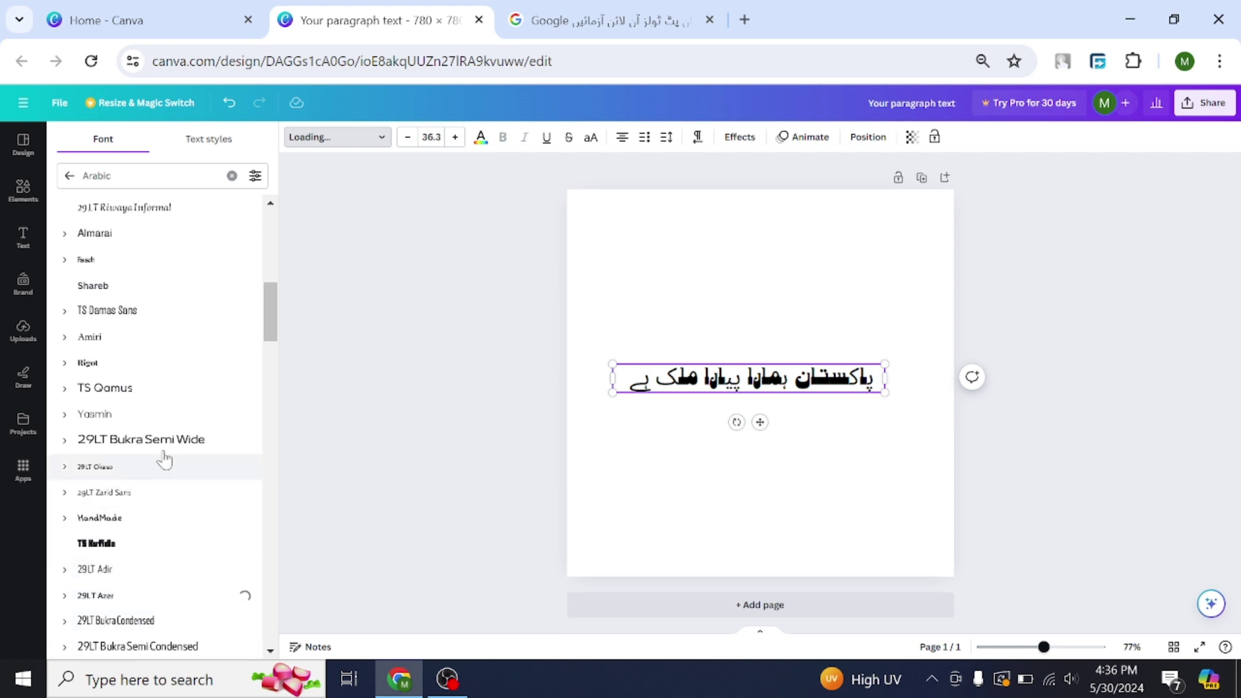
pyautogui.scroll(-4, 168, 446)
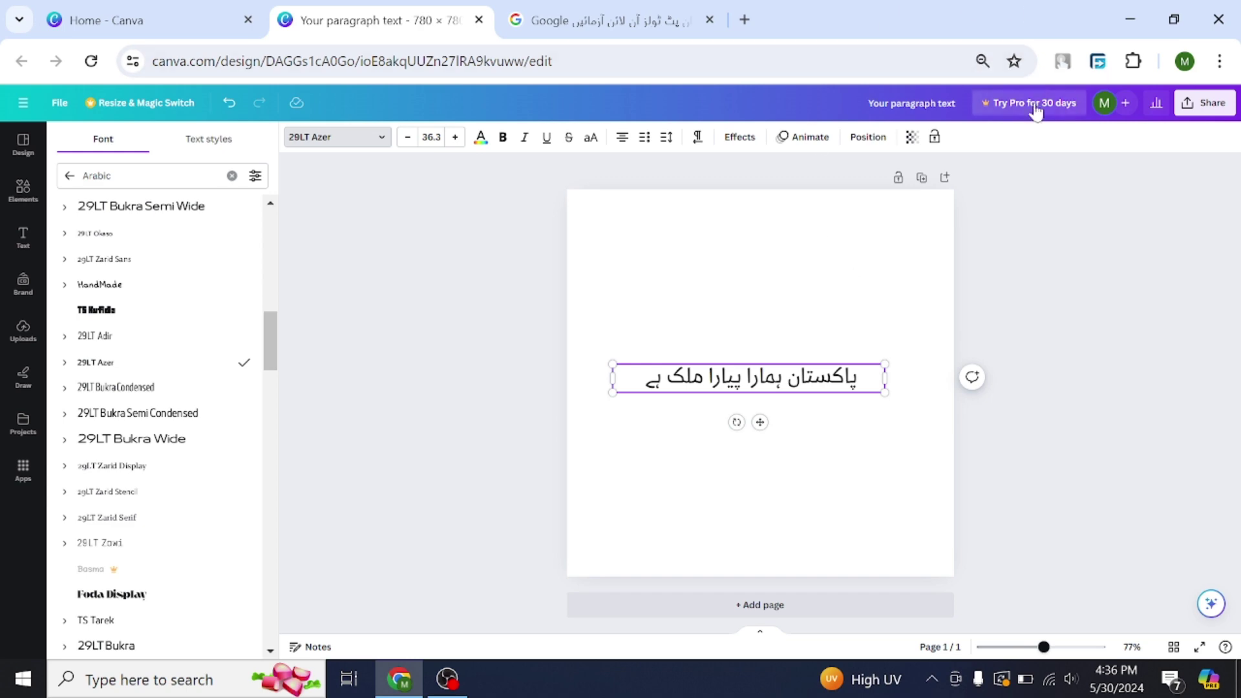
pyautogui.click(1129, 20)
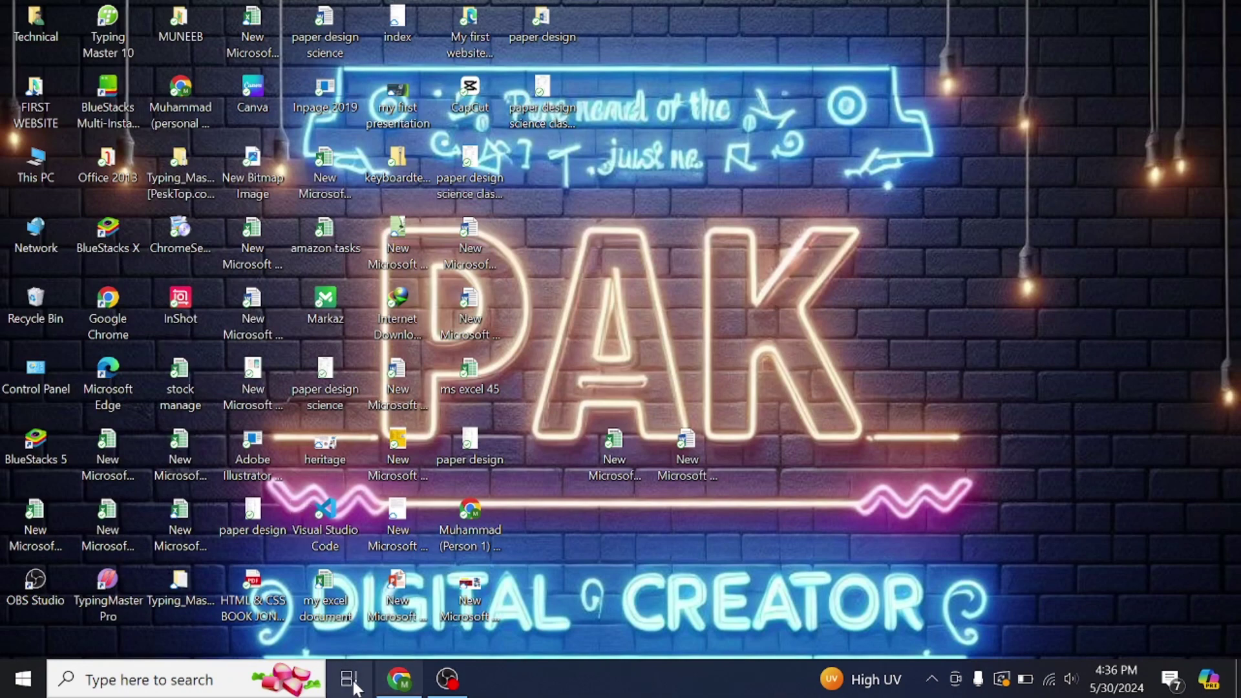
pyautogui.click(399, 682)
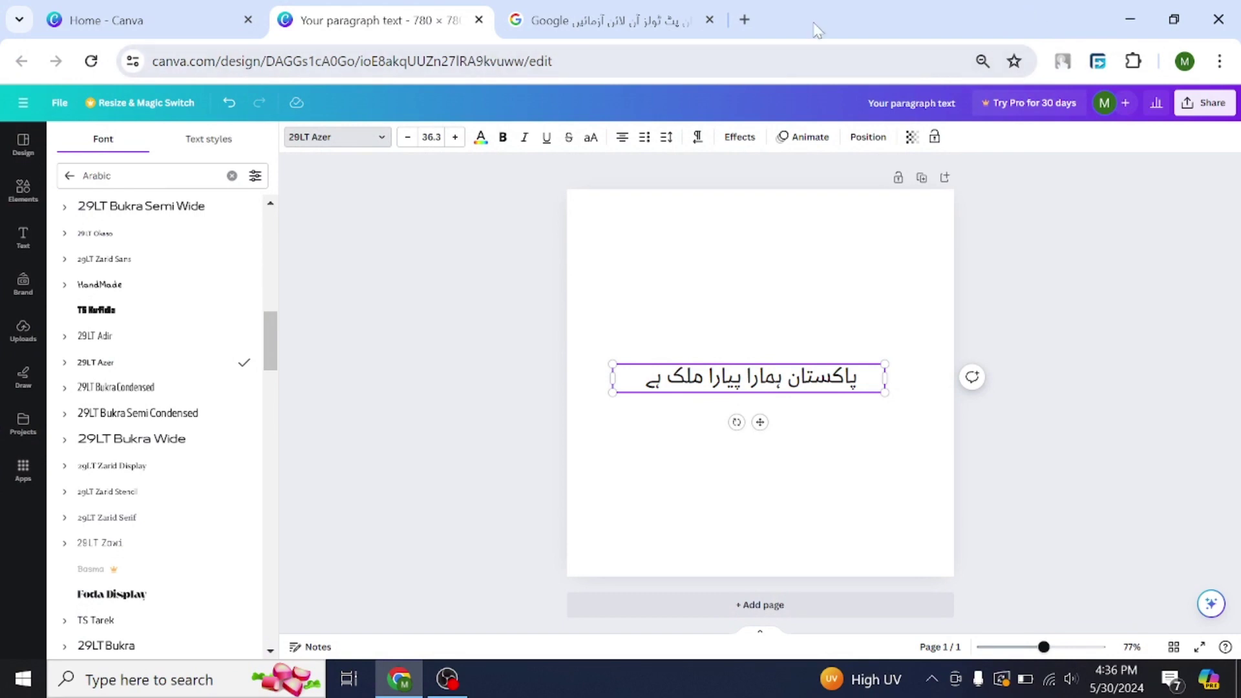
# Search Google for "urdu designer" in a new browser tab.
pyautogui.click(745, 20)
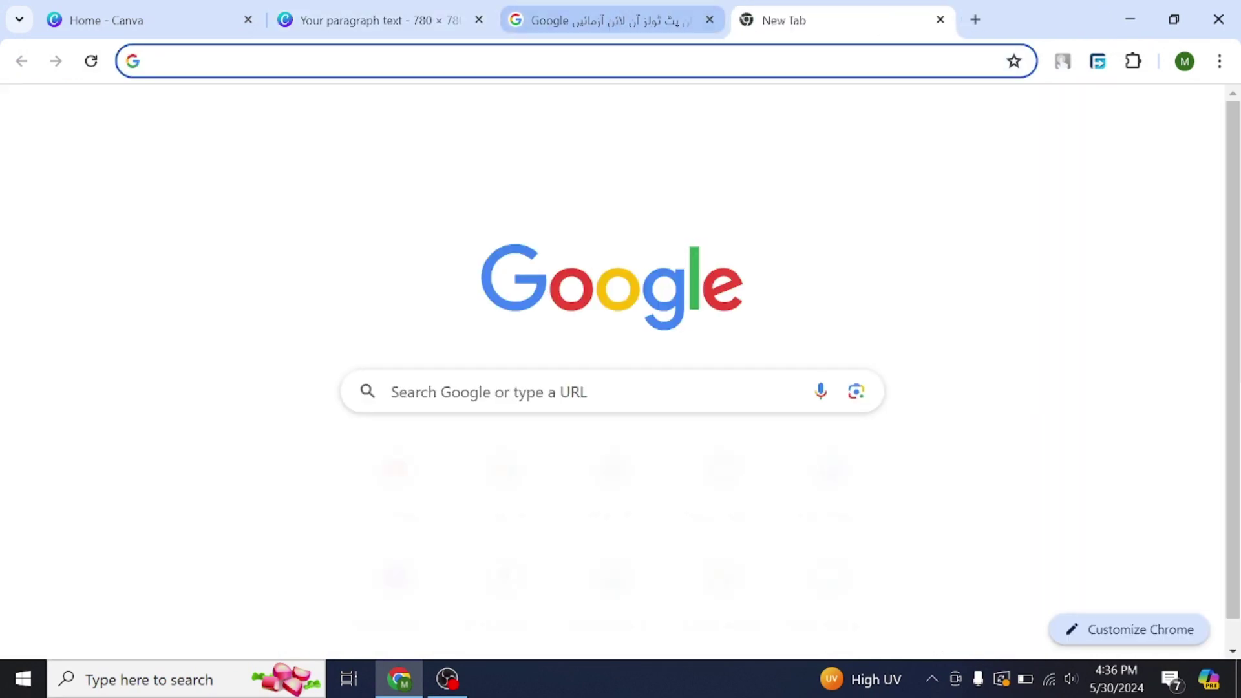
pyautogui.write('urdu')
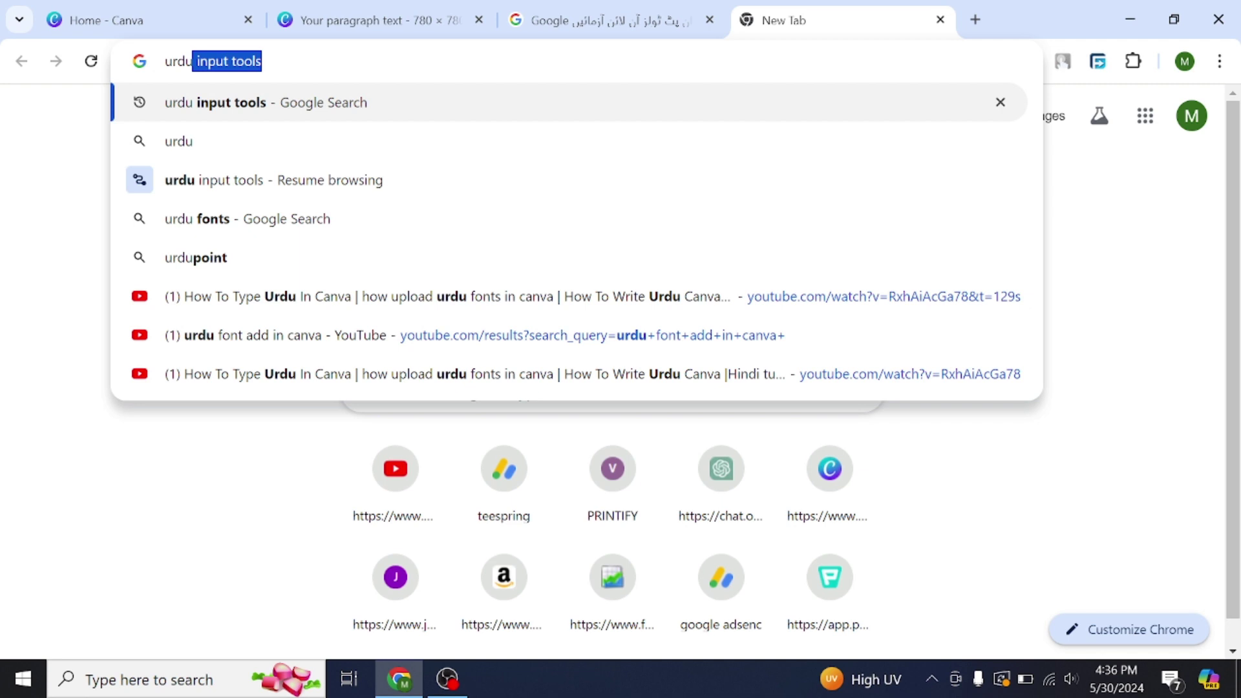
pyautogui.write(' designer')
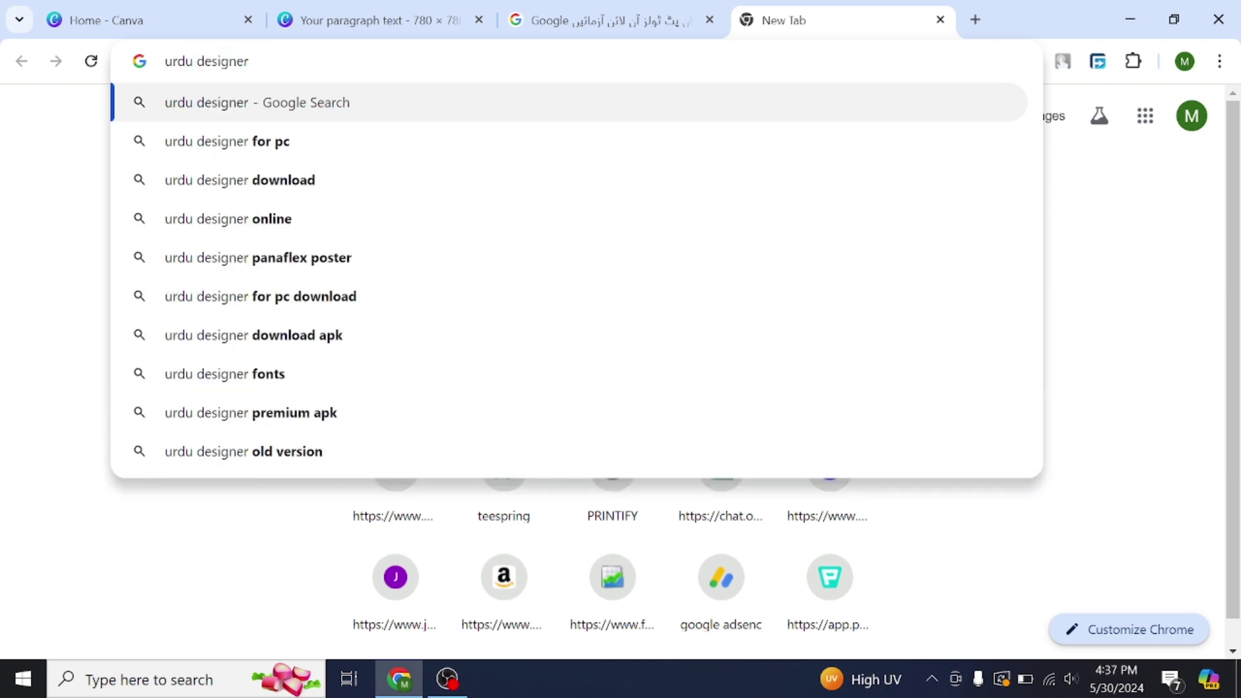
pyautogui.press('Return')
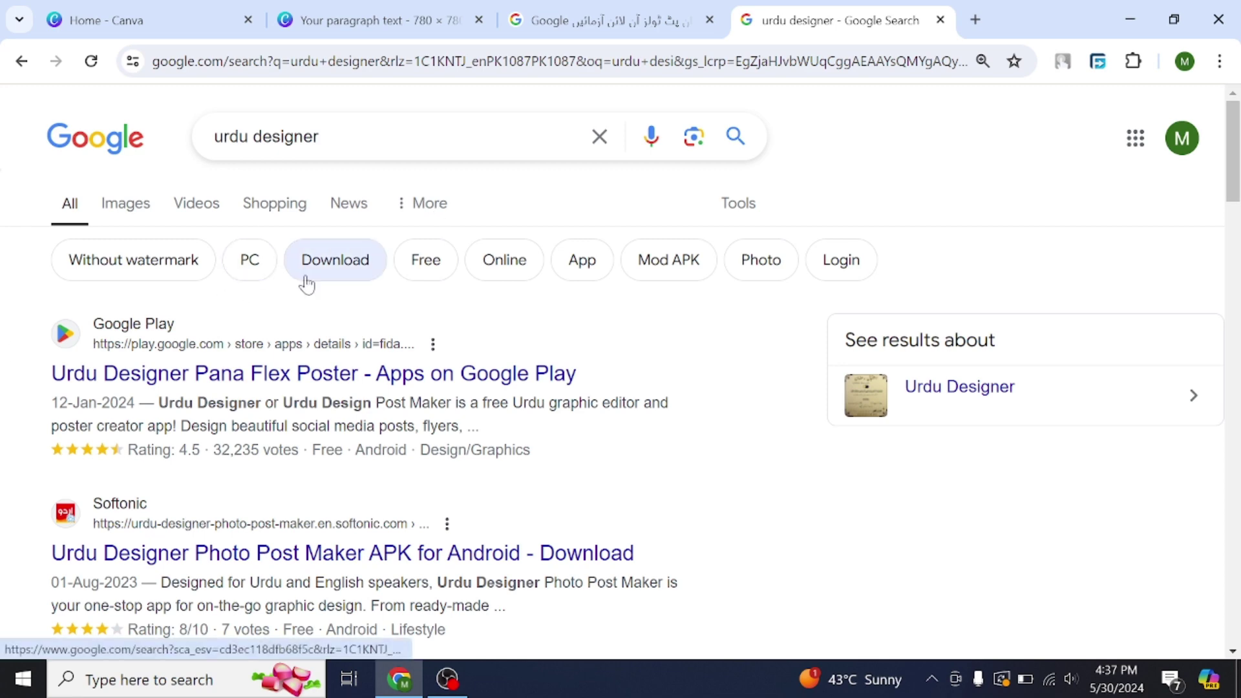
# Browse the image results for "urdu designer" and minimise the browser to show the desktop.
pyautogui.click(120, 205)
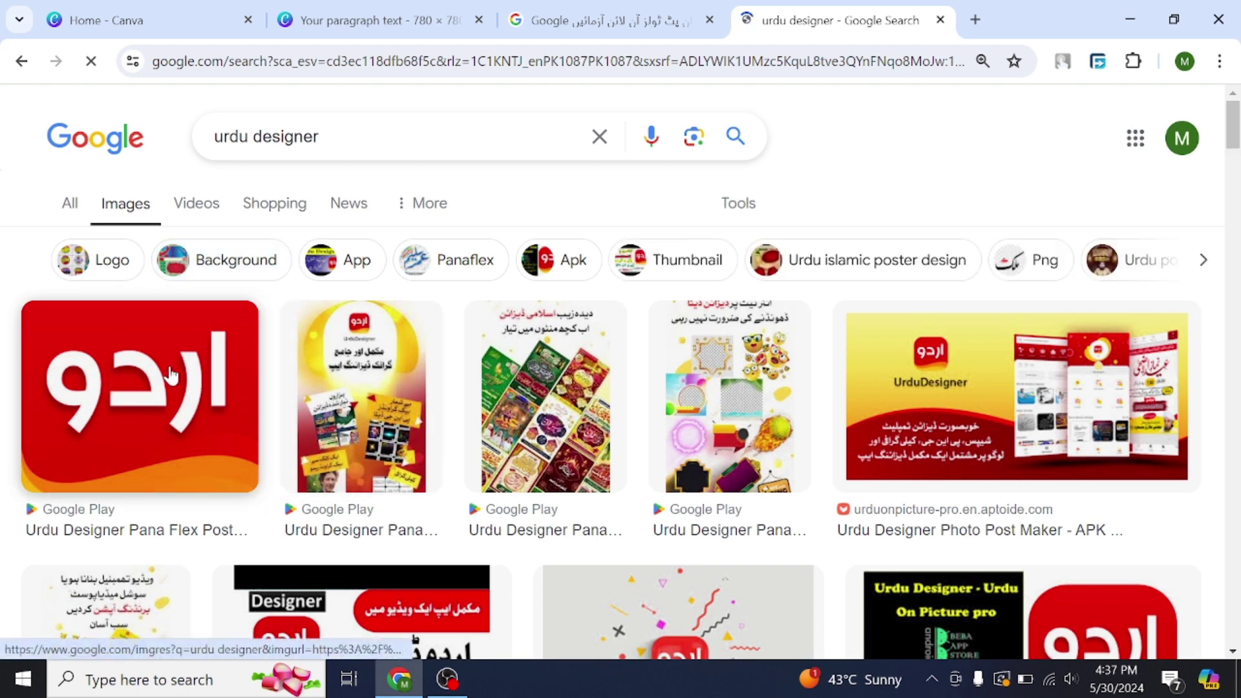
pyautogui.scroll(-5, 123, 460)
pyautogui.scroll(-2, 123, 460)
pyautogui.scroll(-3, 123, 460)
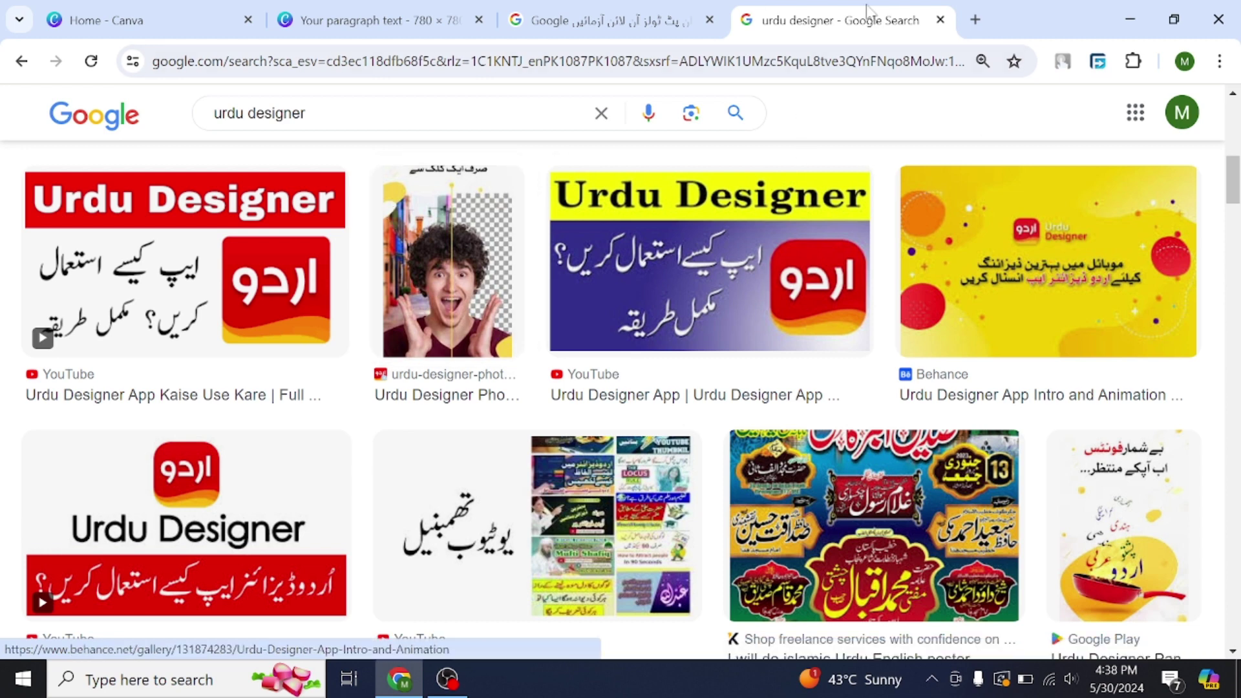
pyautogui.click(1131, 10)
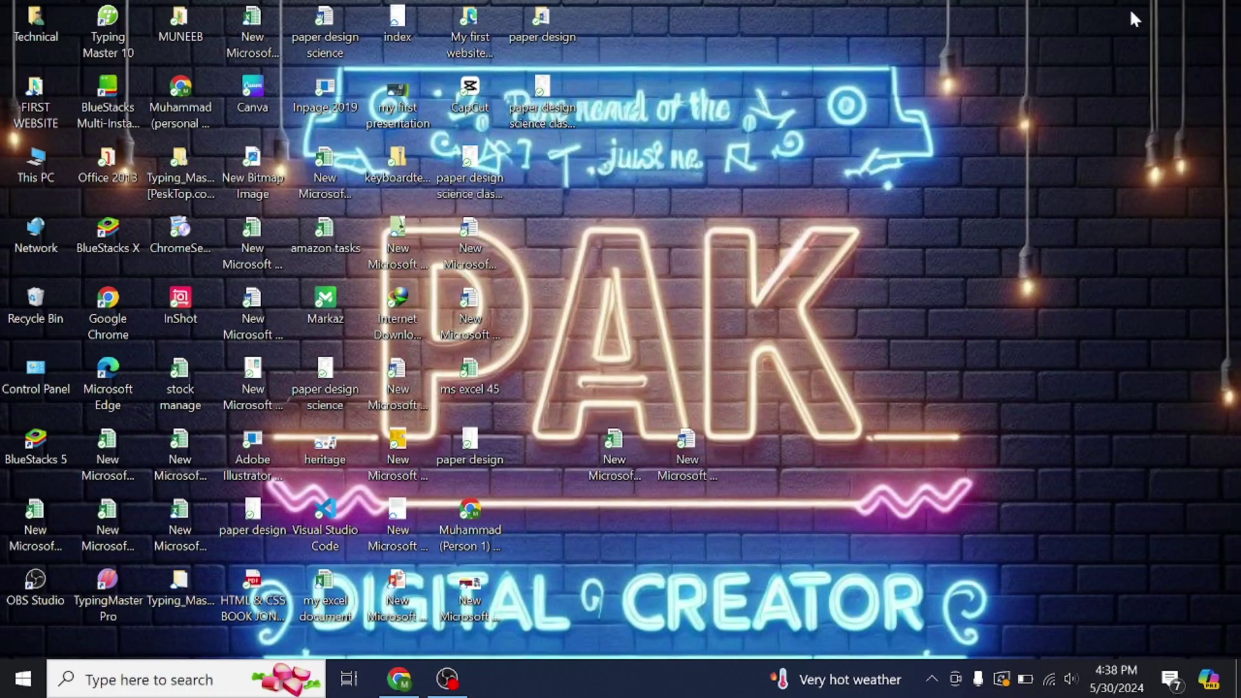